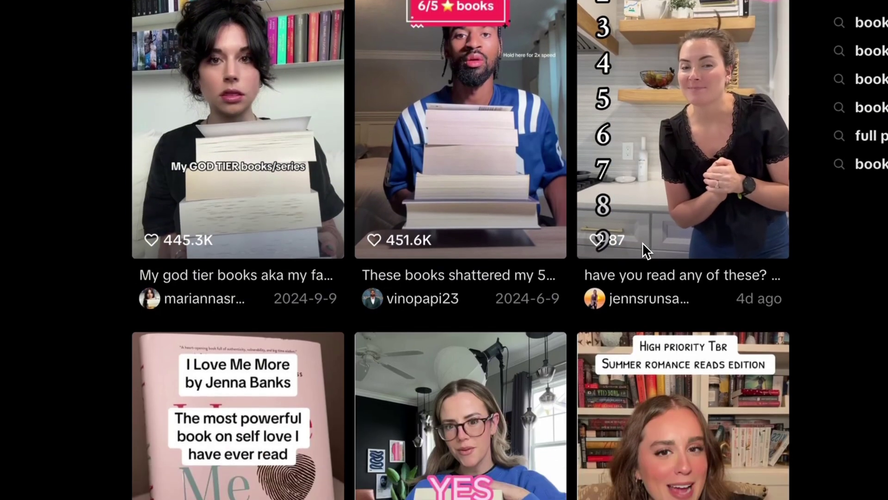
Scroll through competing Etsy digital book-sticker listings and step through the Reading Time listing's image gallery.
scroll(642, 242, down, 3)
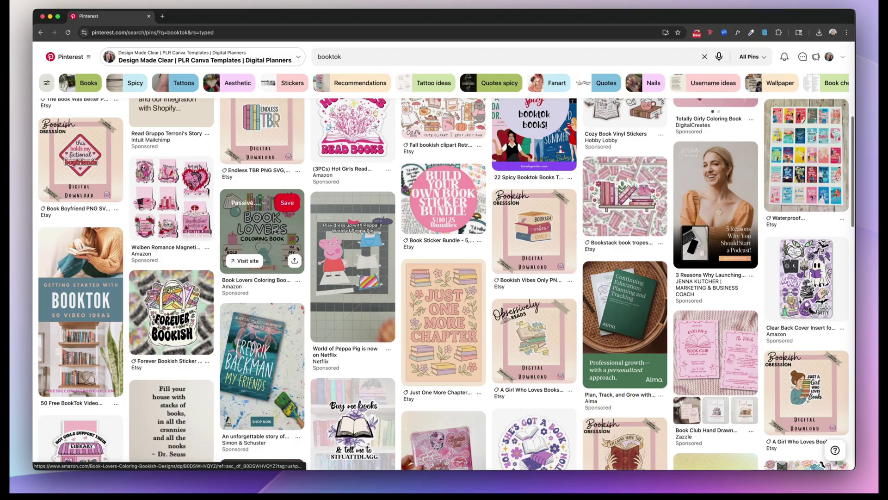
scroll(437, 269, down, 2)
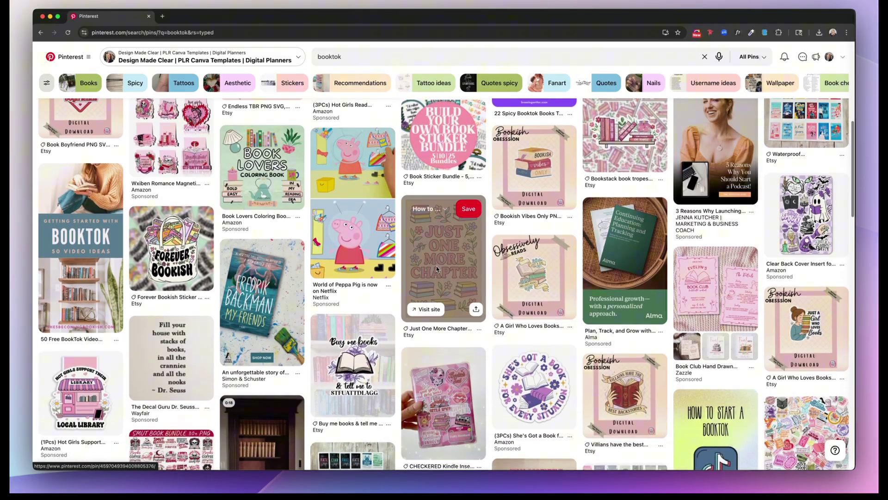
scroll(437, 268, down, 3)
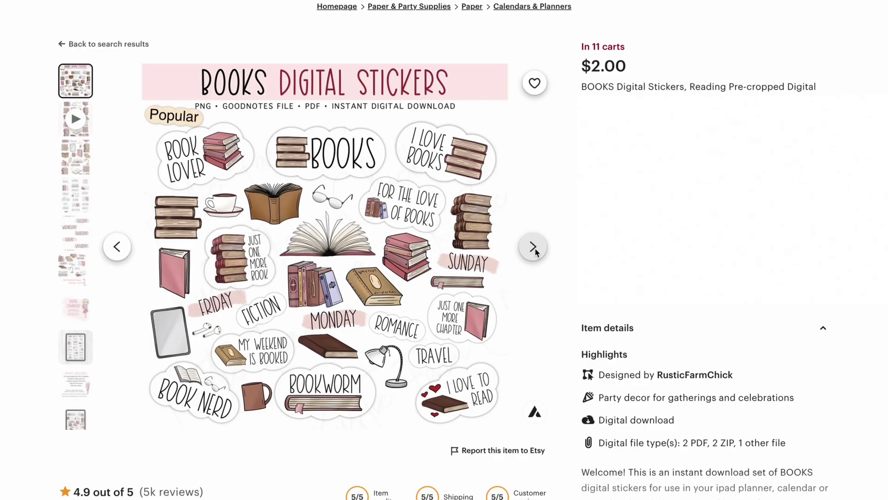
click(532, 247)
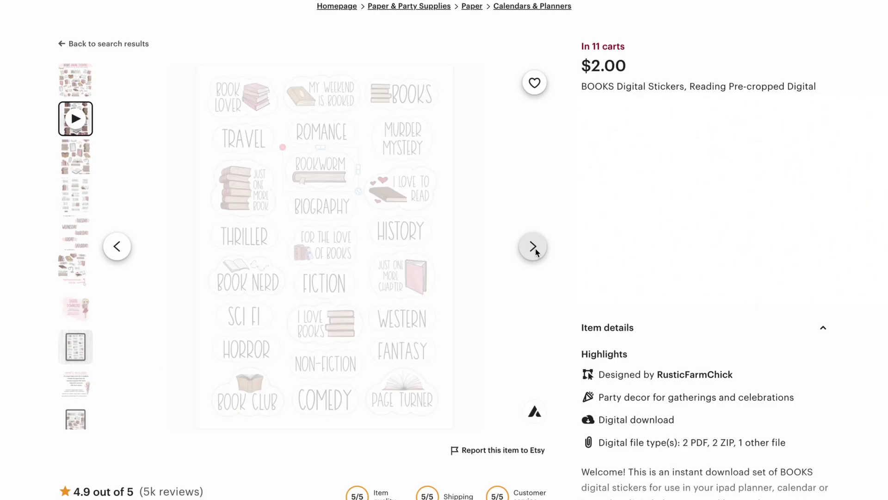
click(535, 250)
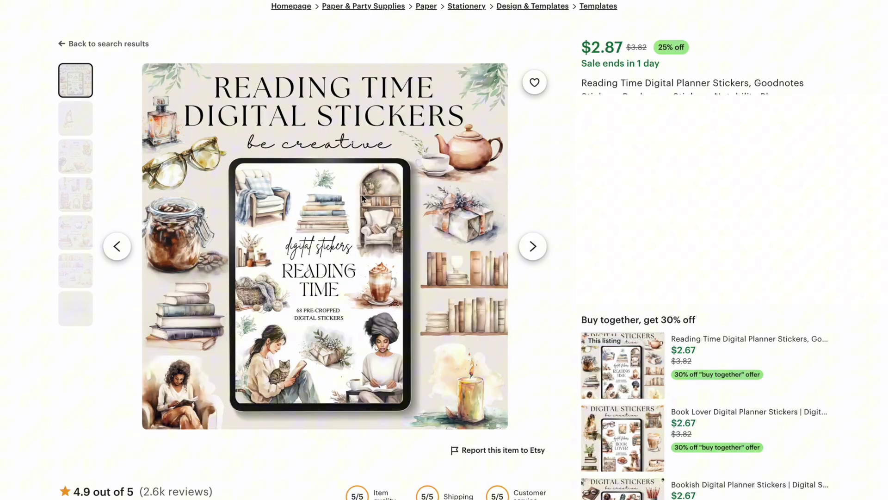
click(538, 250)
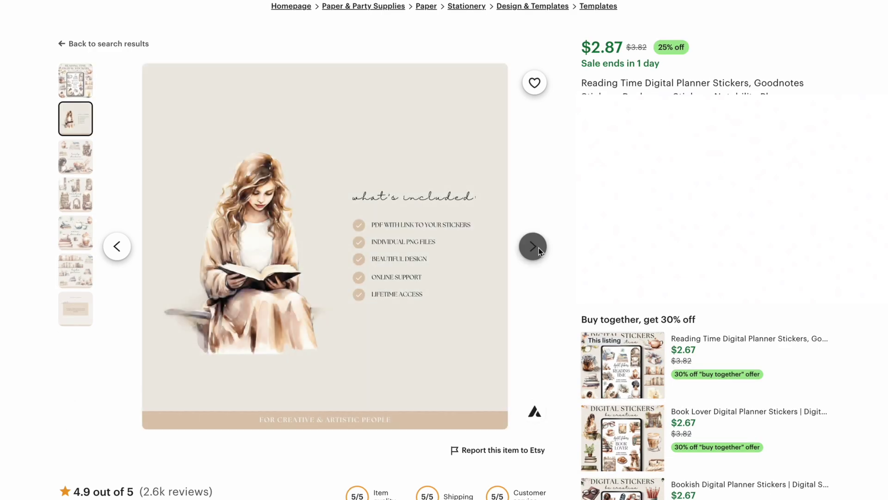
click(533, 247)
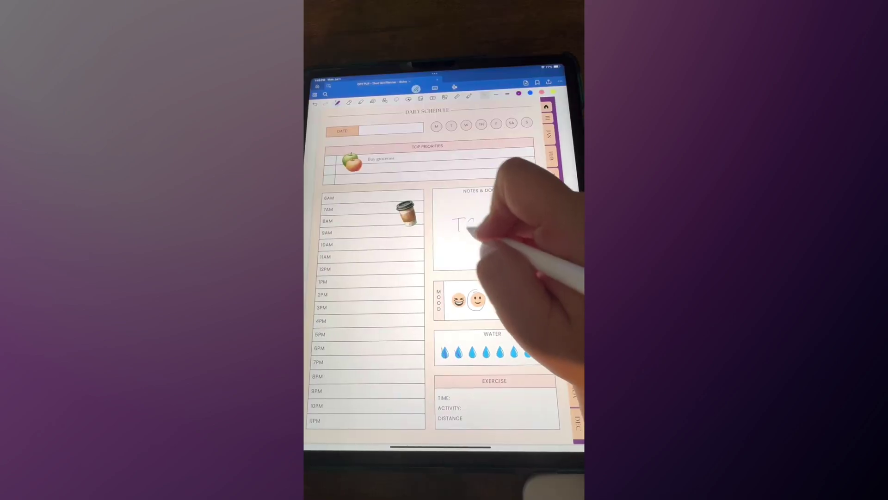
Check the listing's revenue in the sales report's Revenue tab, then bring up Playground's Create page.
mouse_move(452, 219)
mouse_down()
mouse_move(476, 227)
mouse_move(526, 219)
mouse_up()
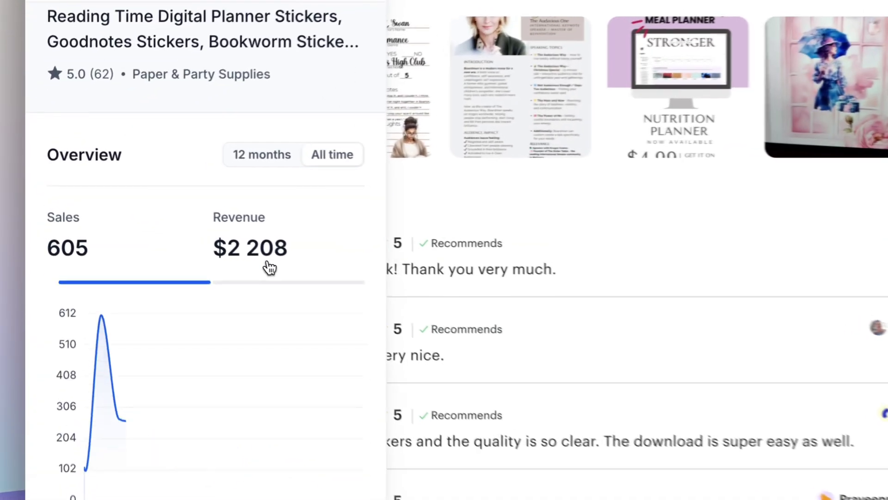
click(269, 268)
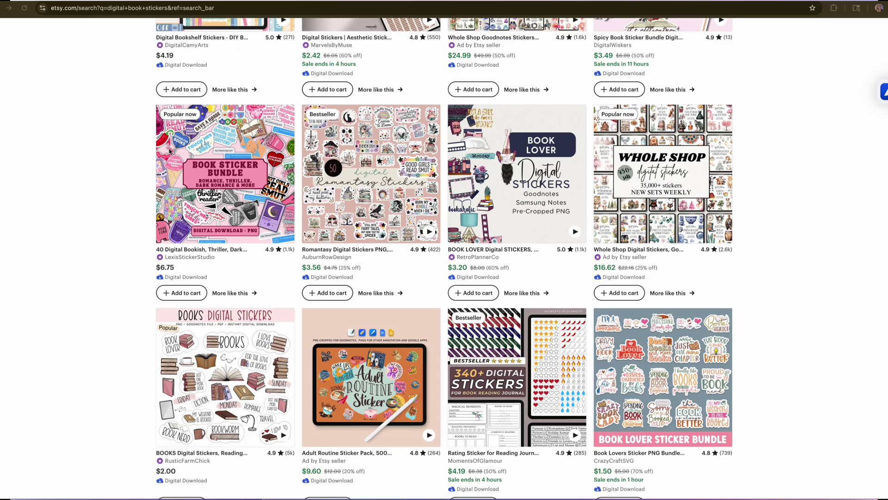
scroll(444, 259, down, 3)
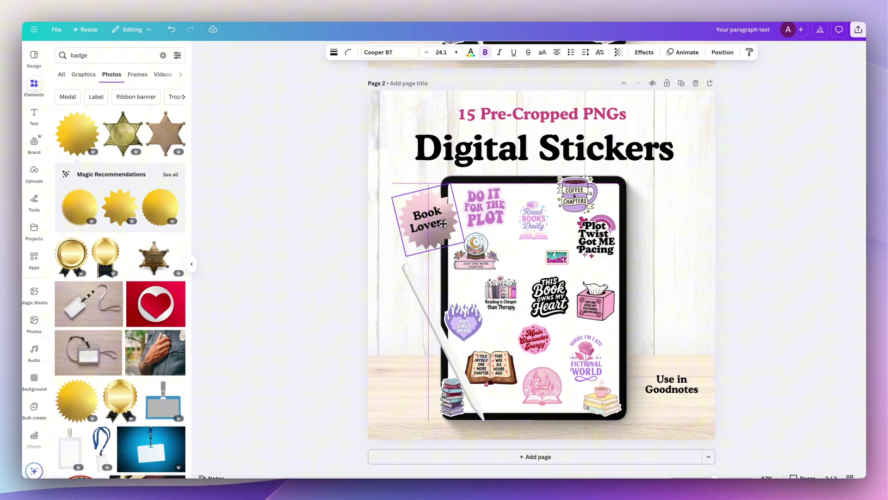
click(641, 375)
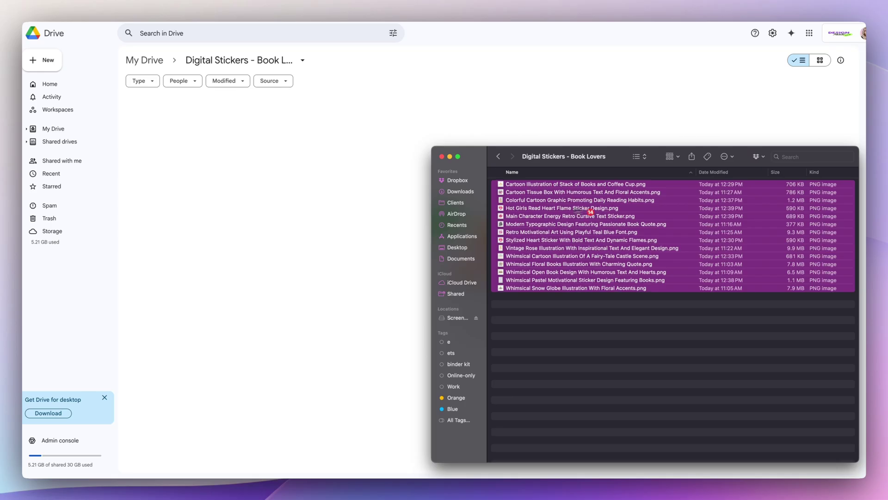
drag(582, 210, 313, 215)
drag(314, 215, 313, 217)
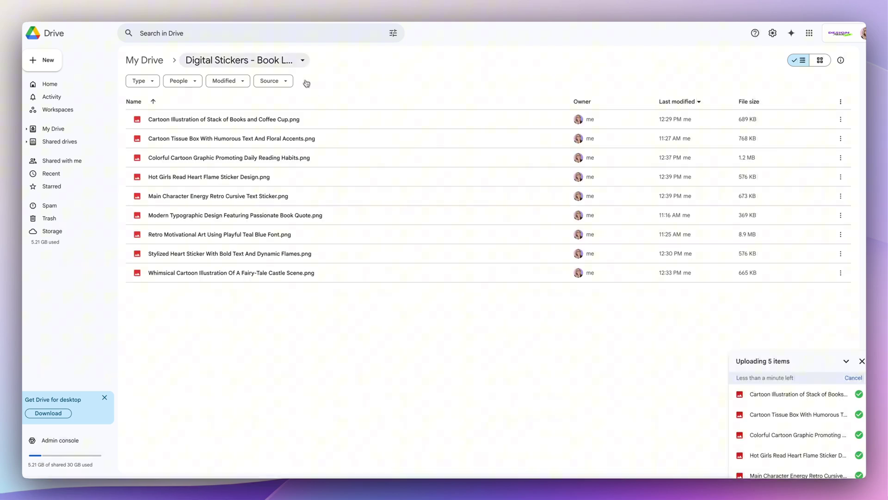
click(302, 62)
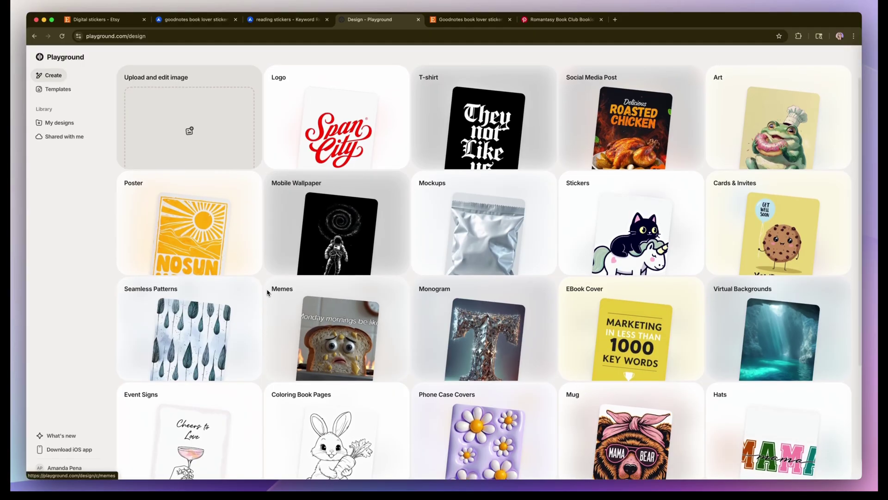
Open the Stickers category and scroll through the ready-made sticker templates.
scroll(267, 293, up, 1)
scroll(264, 294, up, 1)
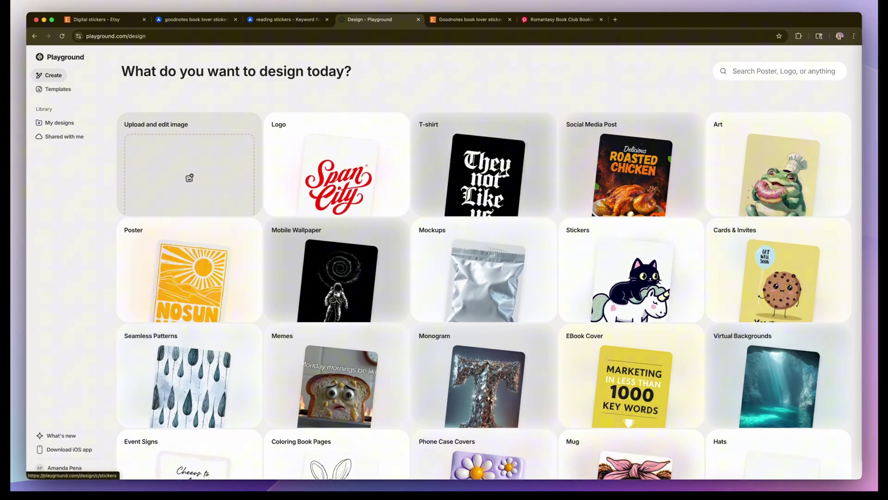
scroll(641, 273, down, 3)
scroll(640, 273, up, 3)
click(641, 273)
scroll(406, 346, down, 8)
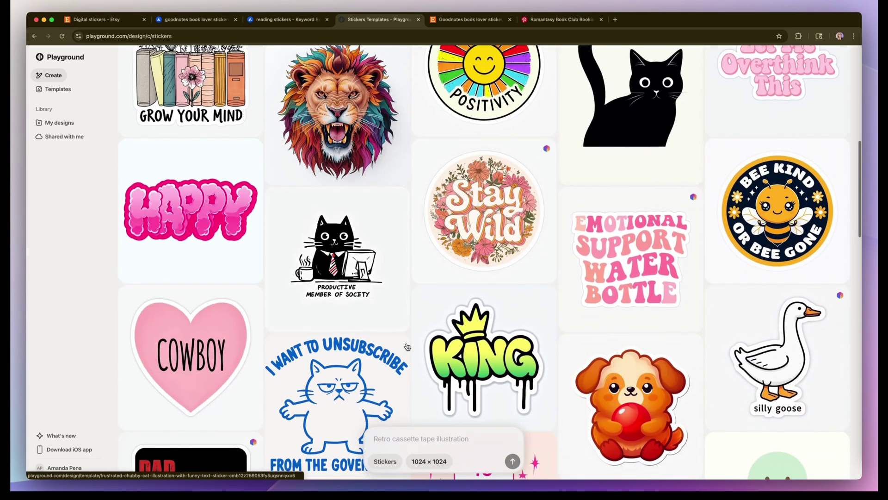
scroll(405, 346, down, 3)
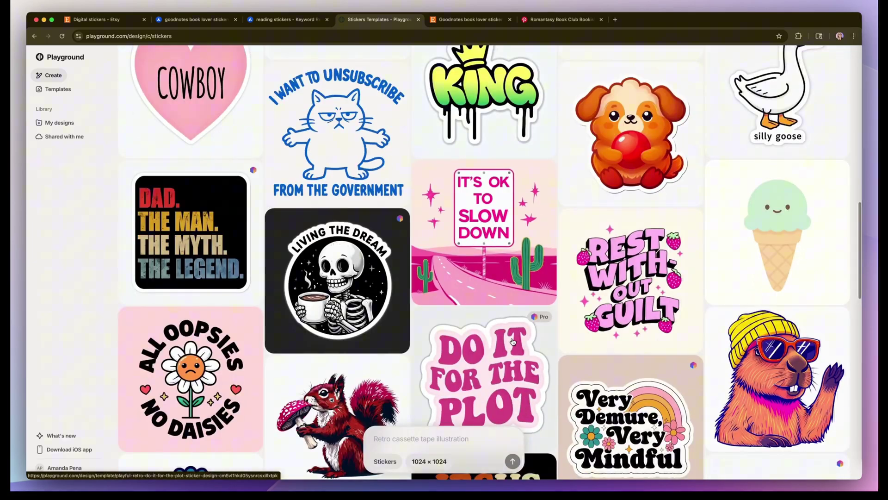
scroll(513, 341, down, 3)
Switch to the Templates explore page and browse its template collections.
click(57, 89)
scroll(157, 133, down, 2)
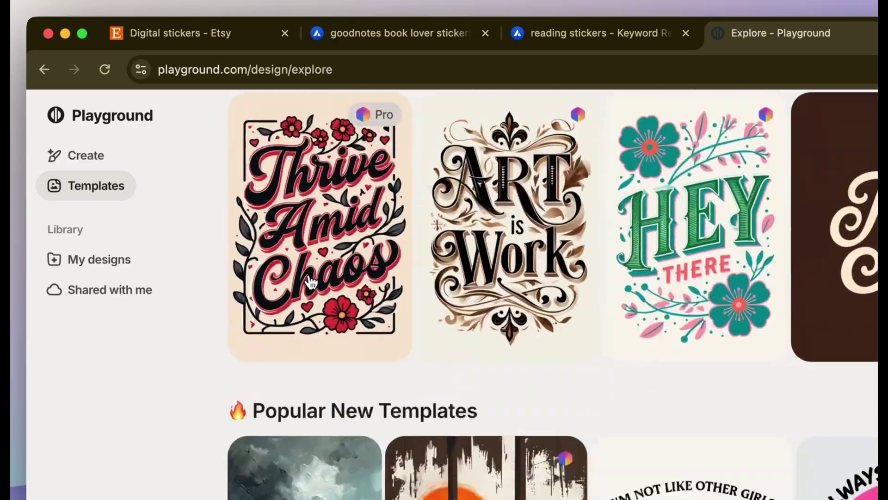
scroll(476, 208, right, 5)
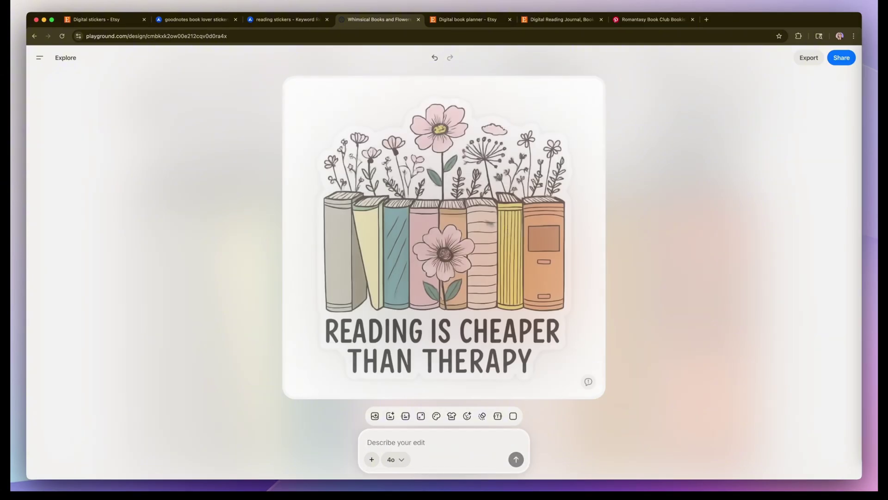
click(436, 416)
scroll(471, 316, down, 5)
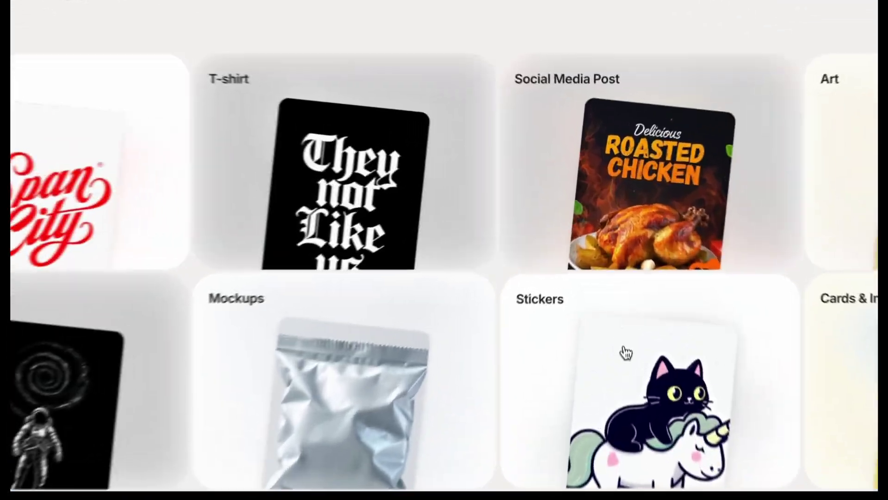
click(620, 259)
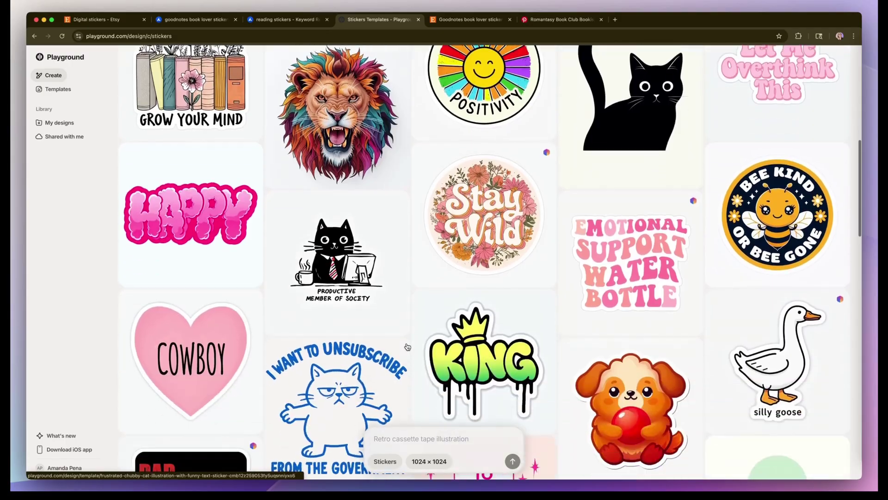
scroll(407, 346, down, 5)
scroll(513, 342, down, 3)
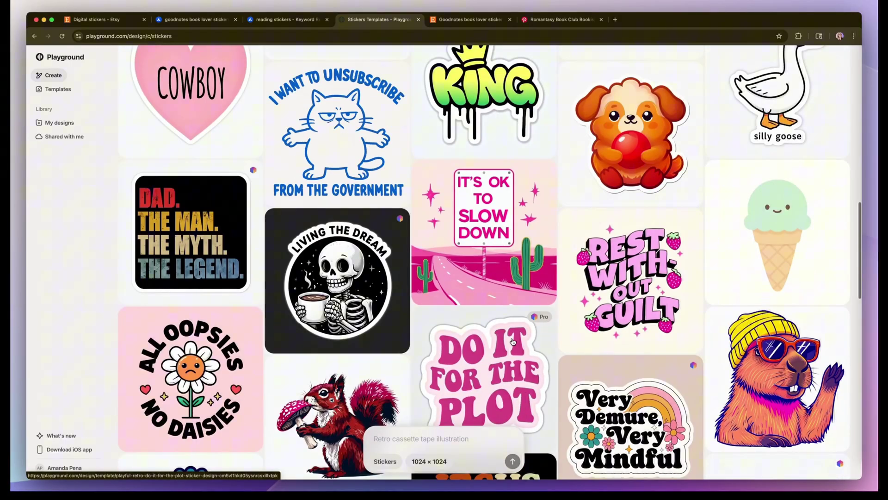
scroll(512, 342, down, 2)
Scroll the templates explore page to locate the Grow Your Mind bookshelf sticker template.
click(50, 90)
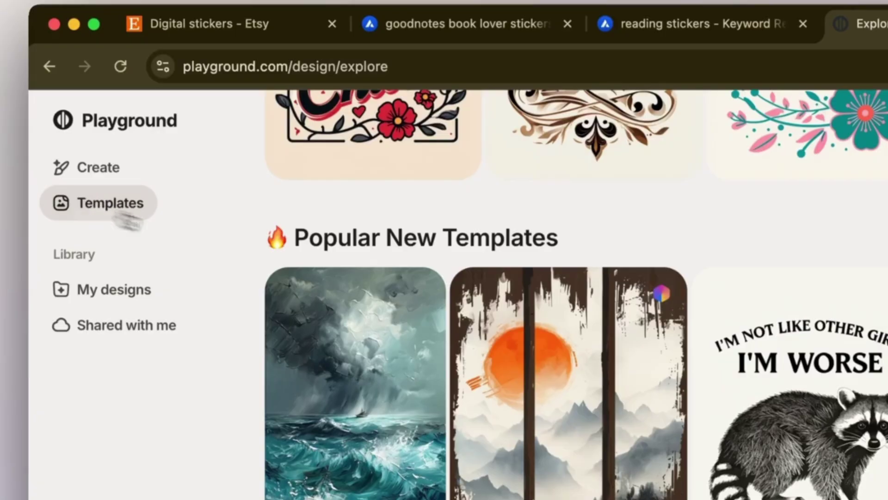
scroll(589, 426, down, 15)
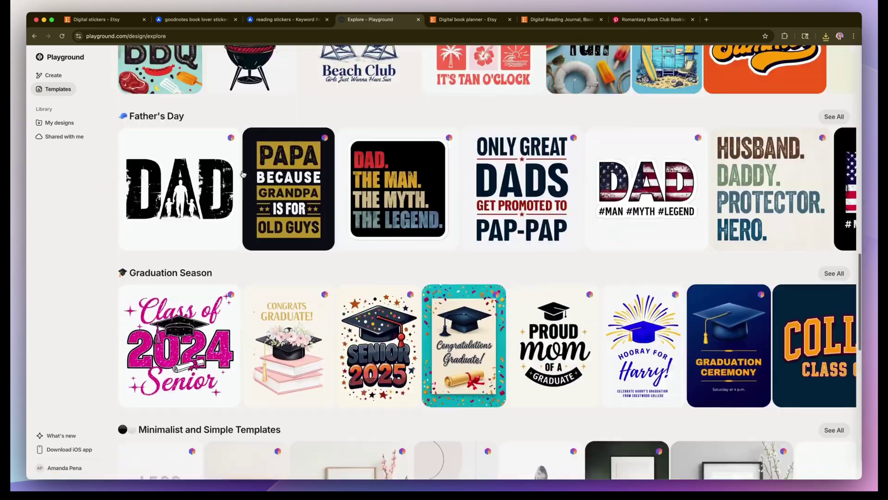
scroll(589, 426, up, 6)
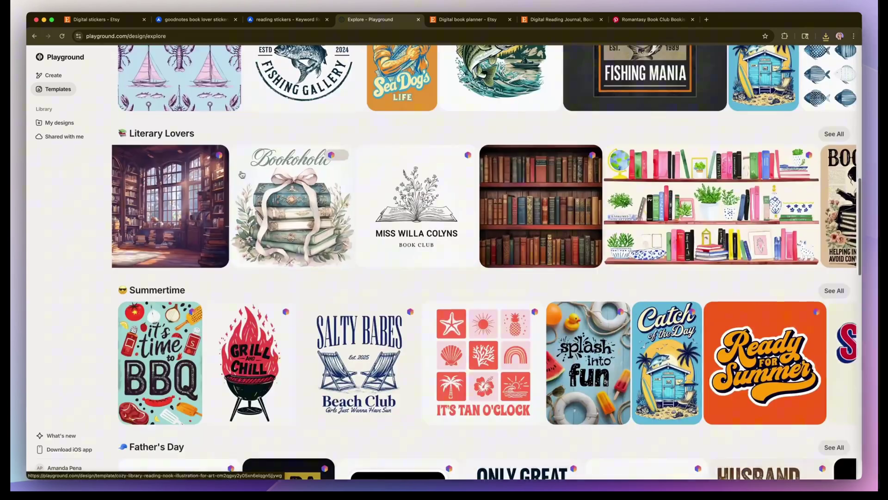
scroll(393, 194, right, 20)
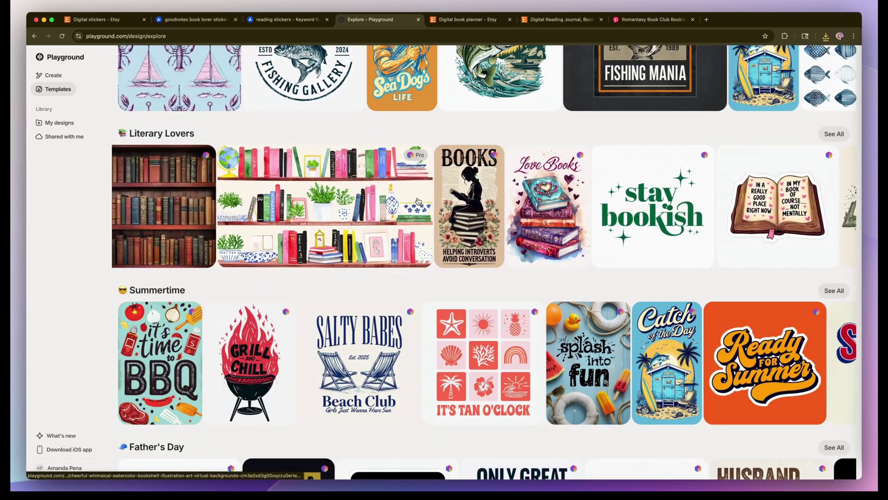
scroll(417, 201, right, 3)
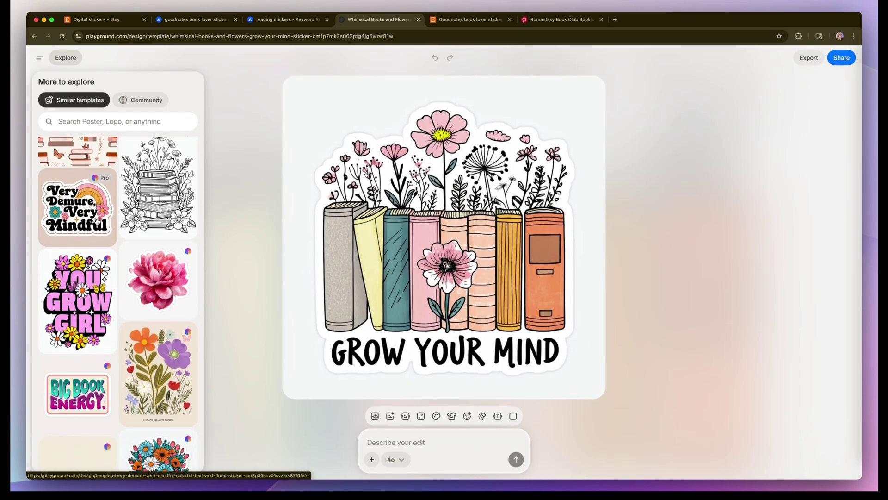
scroll(97, 221, down, 10)
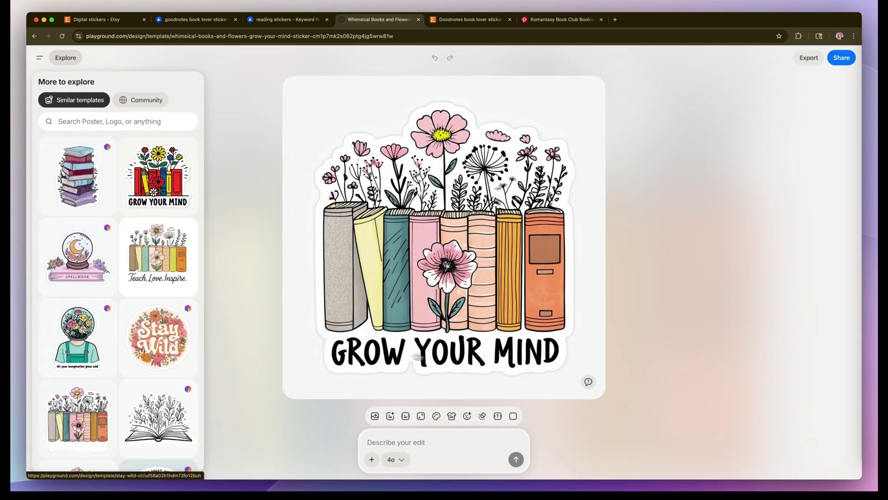
scroll(121, 226, down, 3)
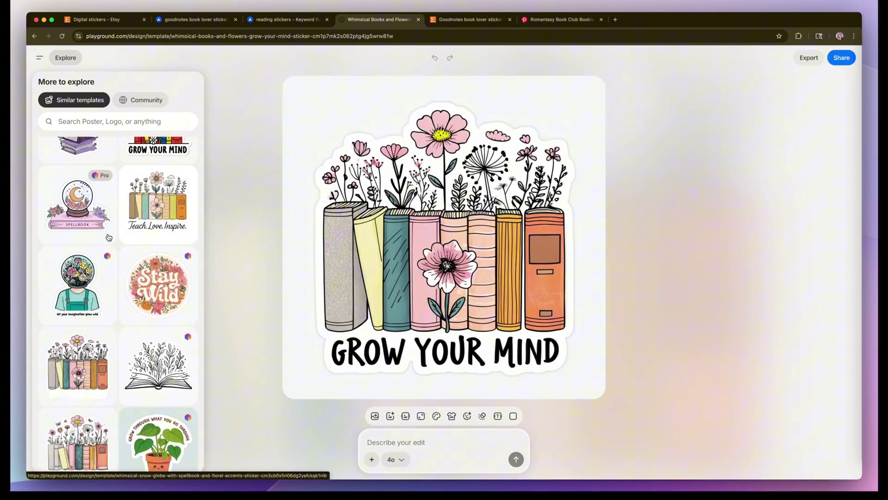
scroll(109, 237, down, 5)
scroll(204, 364, down, 5)
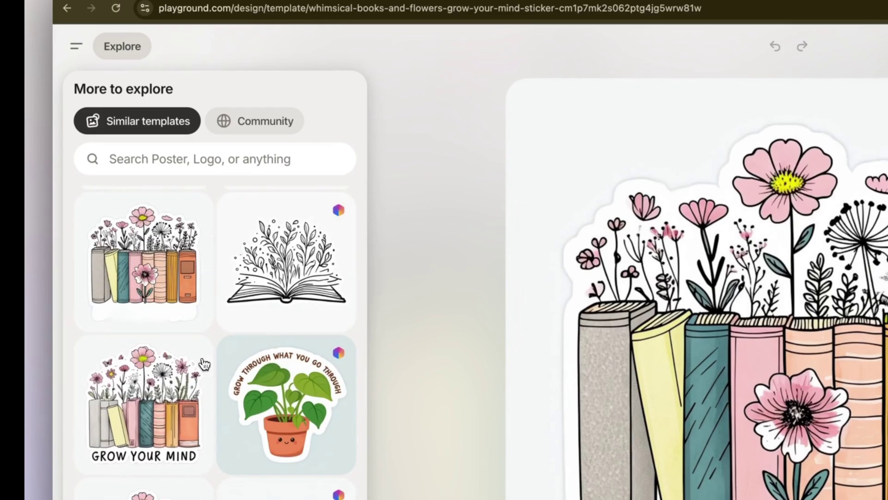
scroll(204, 356, up, 10)
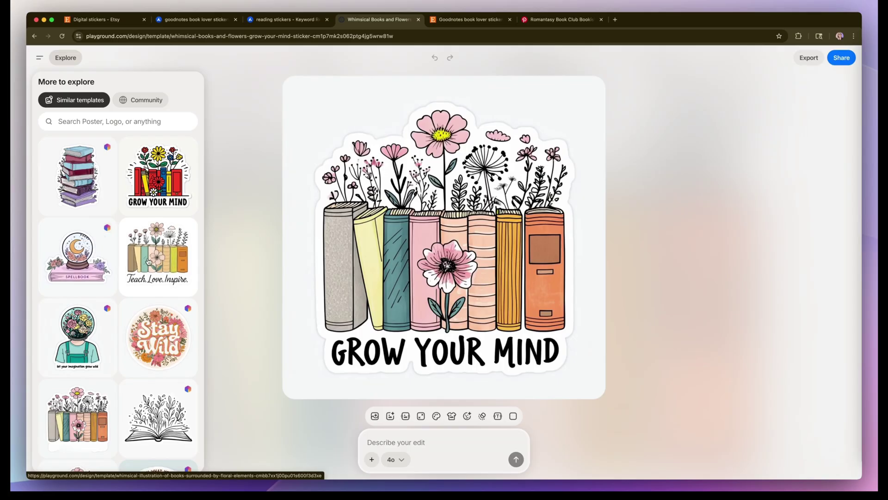
scroll(276, 399, down, 3)
scroll(118, 300, down, 3)
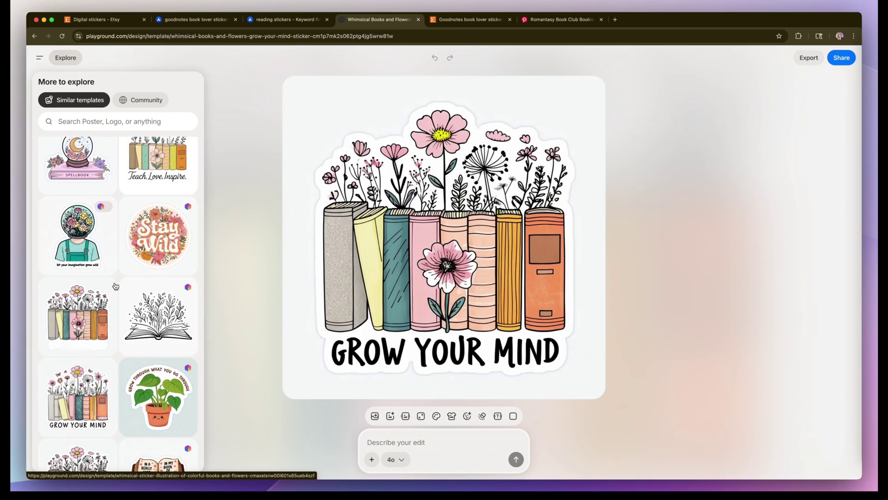
Change the bookshelf sticker's text to 'Reading Is Cheaper Than Therapy' and download it upscaled to 4096 px without background.
click(423, 440)
text(Change the)
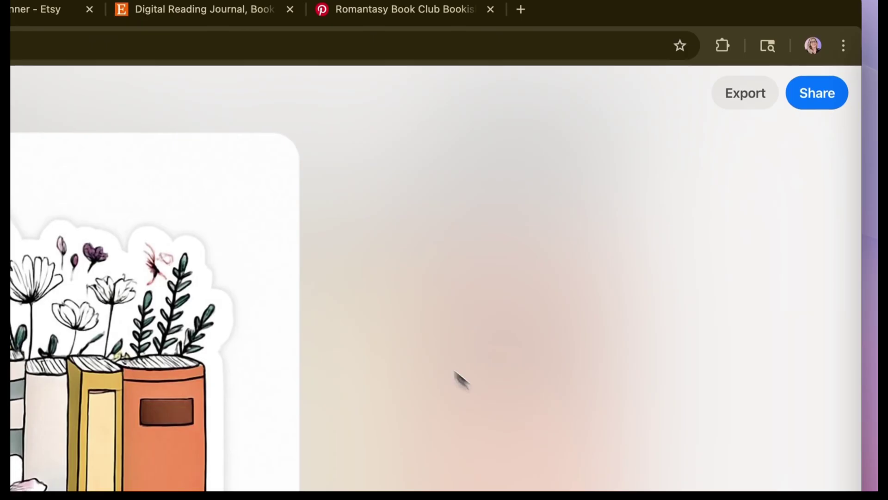
click(808, 58)
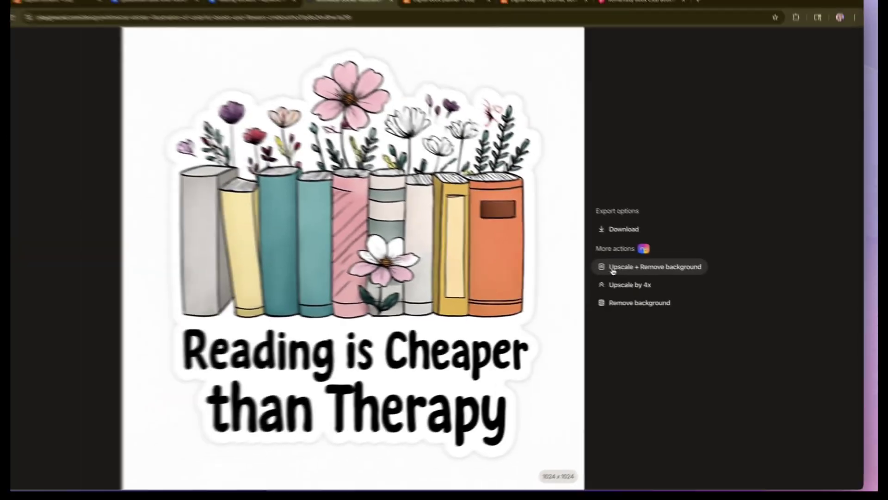
click(672, 270)
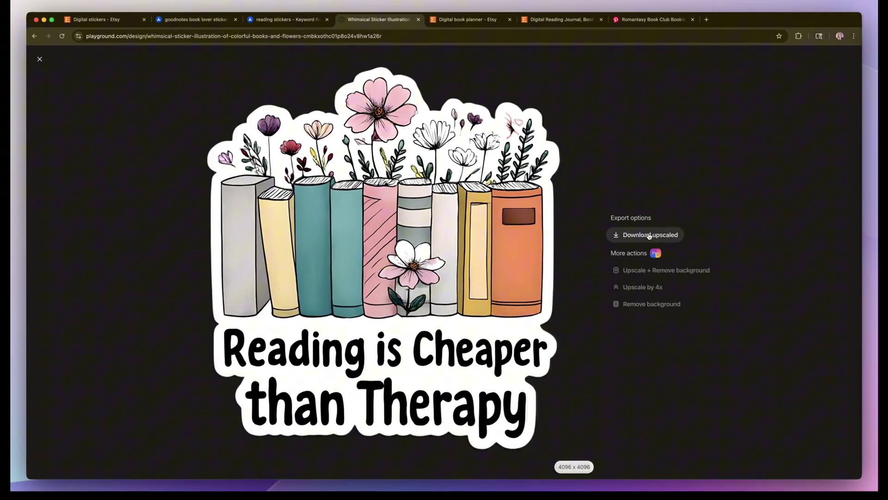
click(650, 235)
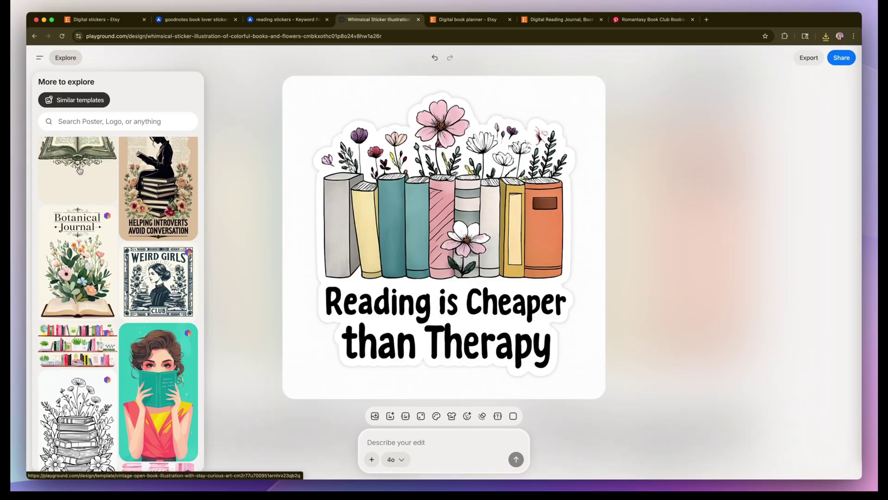
Change the snow-globe sticker's text to 'Just One More Chapter' and download the 4096 × 4096 upscaled copy.
scroll(110, 182, down, 10)
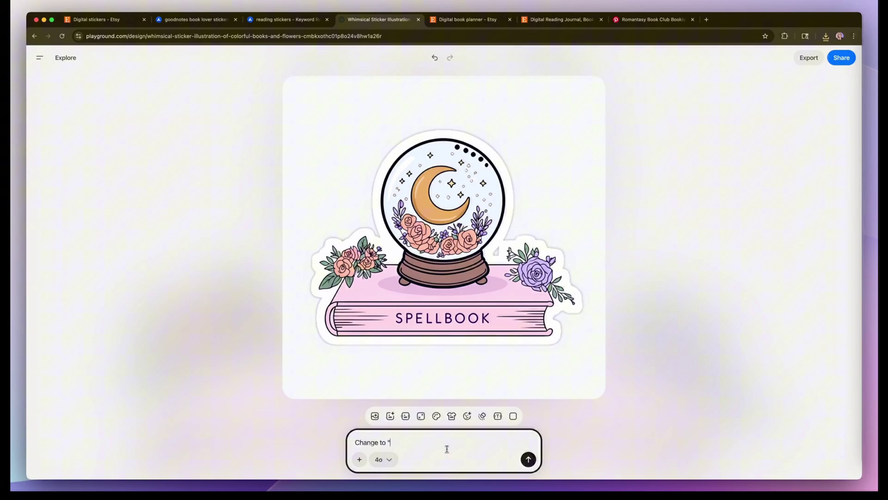
text(one more cheaper)
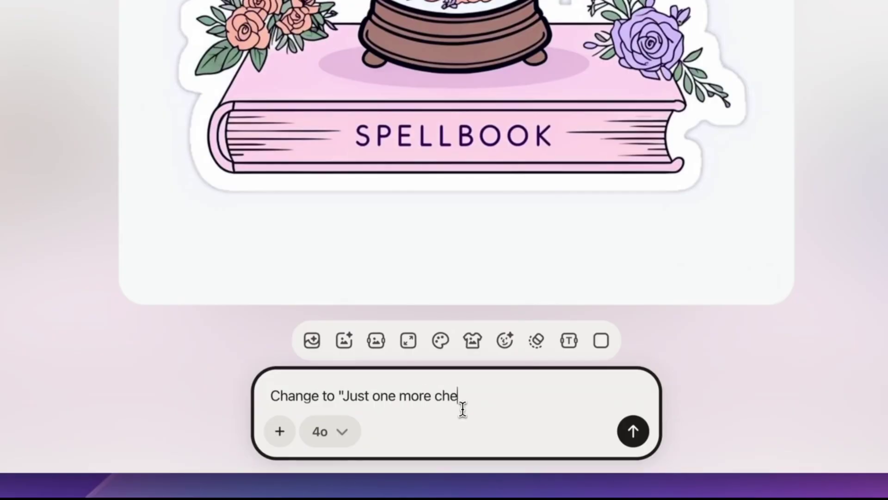
key(Return)
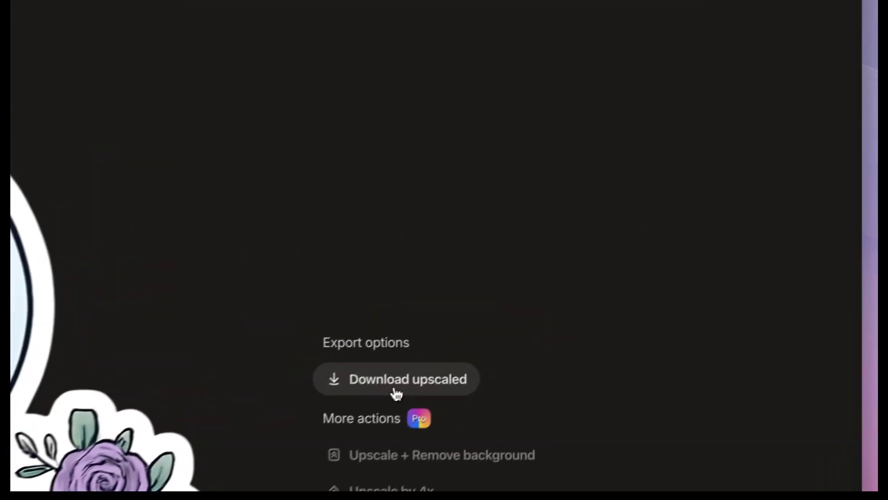
click(648, 232)
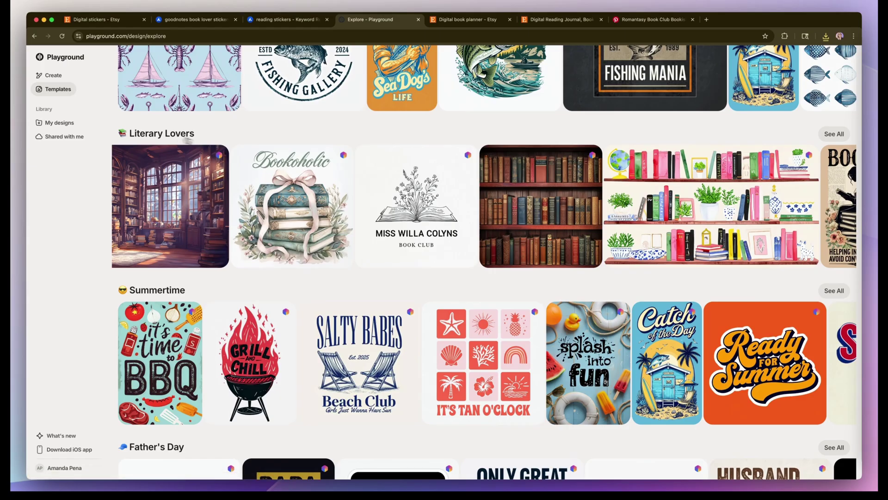
Open the open-book quote template and paste 'I told myself one more chapter. That was six hours ago' as the edit.
scroll(418, 201, right, 10)
scroll(418, 201, right, 8)
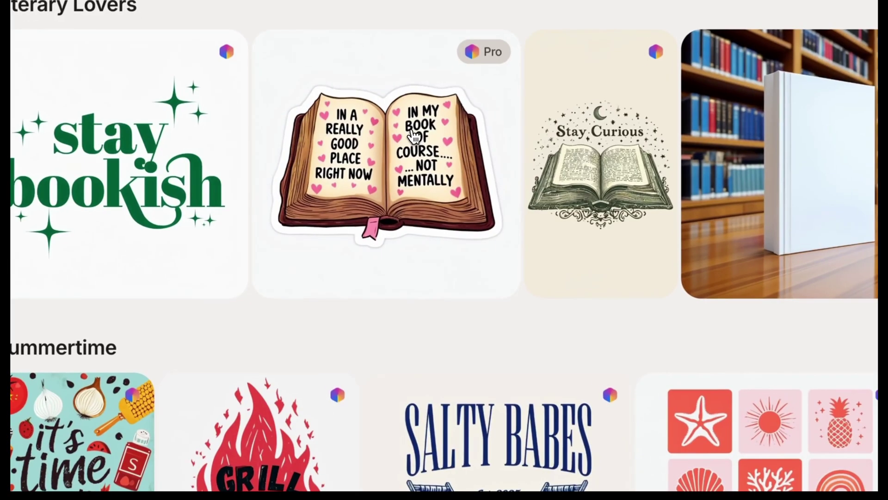
click(418, 201)
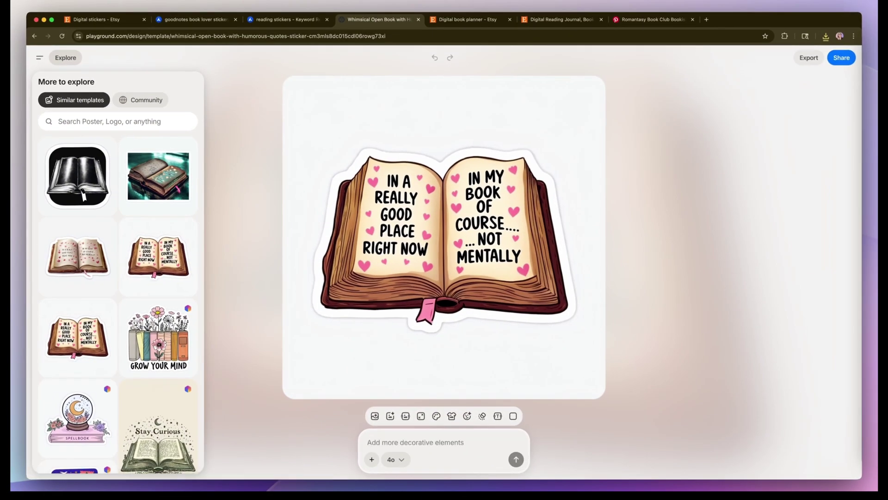
click(408, 435)
text(Change the text: I told myself one more chapter. That was six hours ago.)
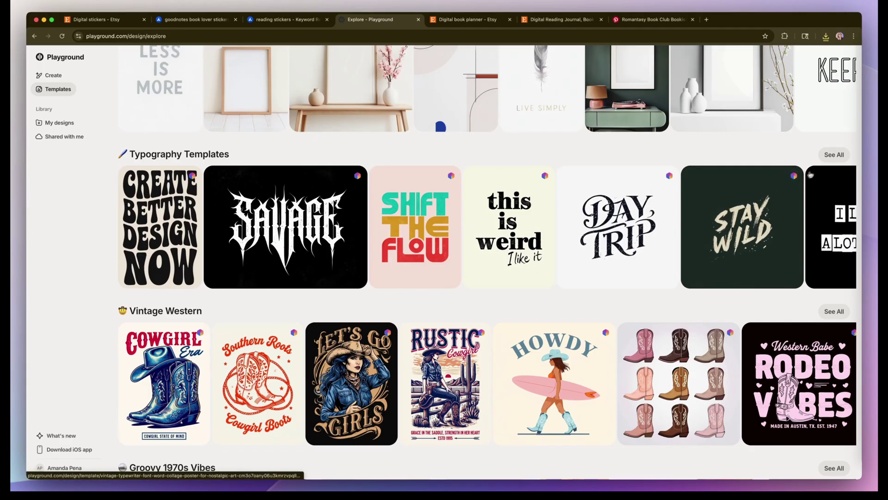
Show all Typography Templates and open the Caffeine Before People template.
click(834, 155)
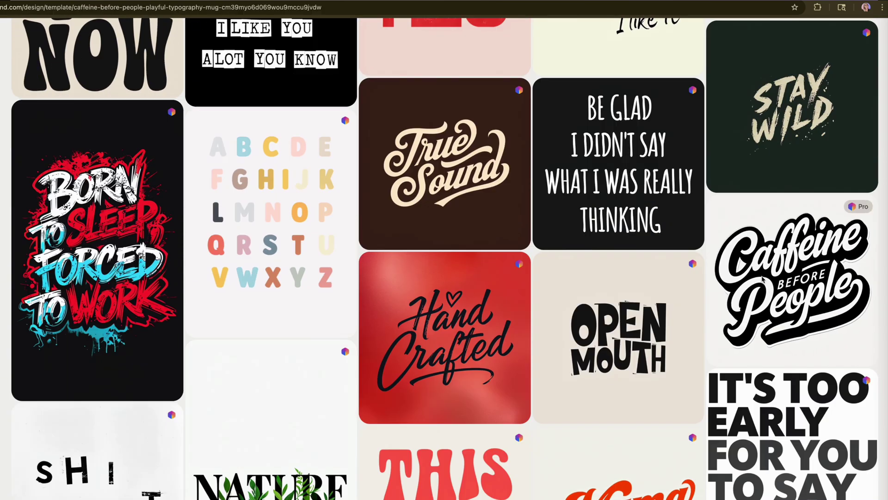
click(762, 279)
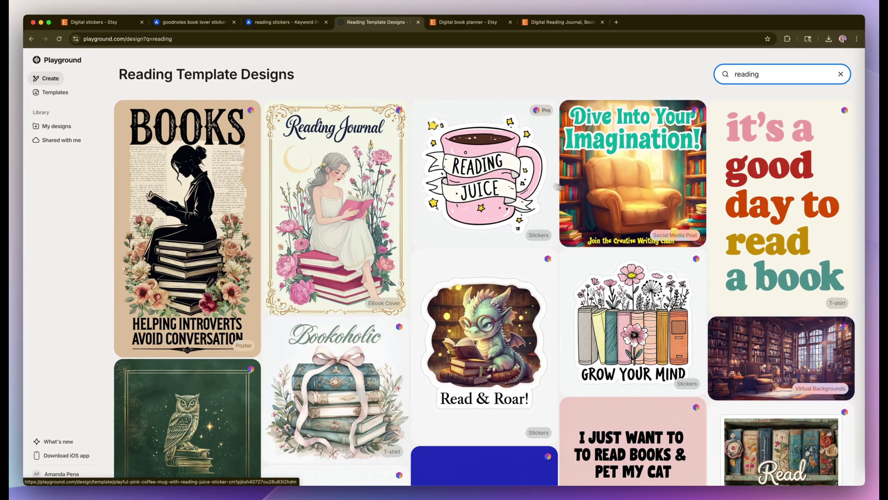
Rewrite the Reading Juice mug to 'Coffee & Chapters' and export it upscaled with the background removed.
click(487, 181)
click(493, 448)
text(Coofee)
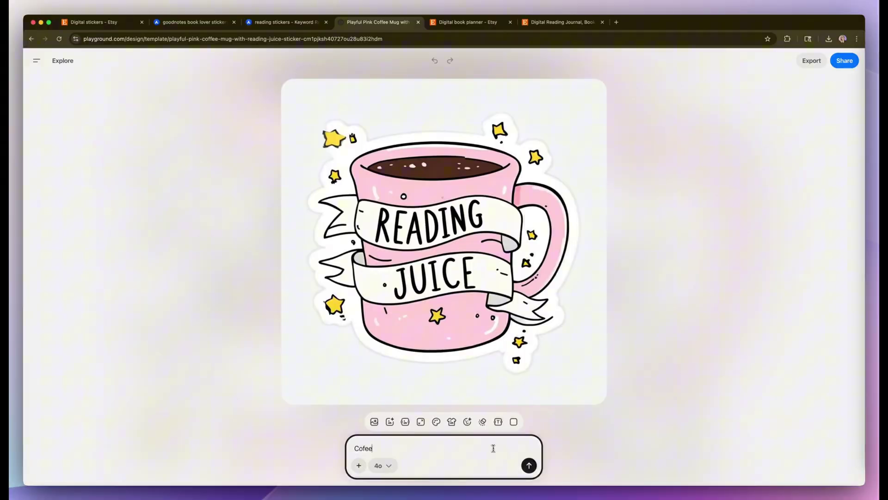
text( &)
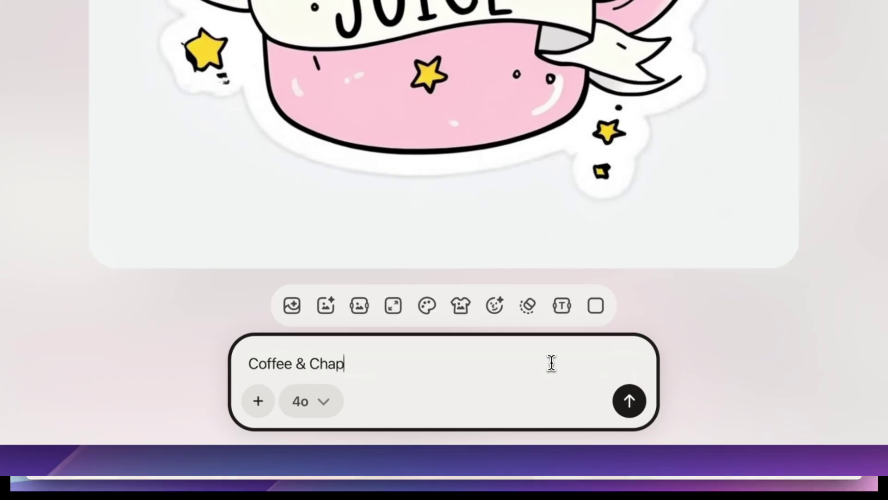
text(Chapters)
key(Return)
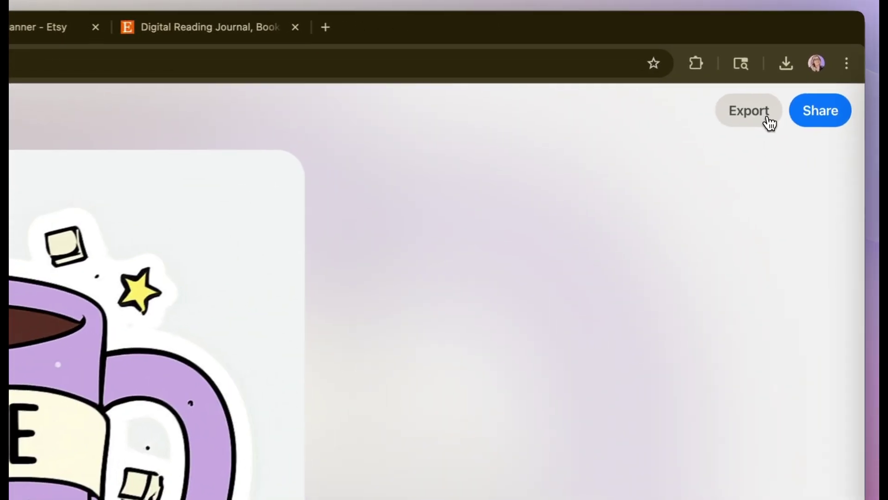
click(811, 60)
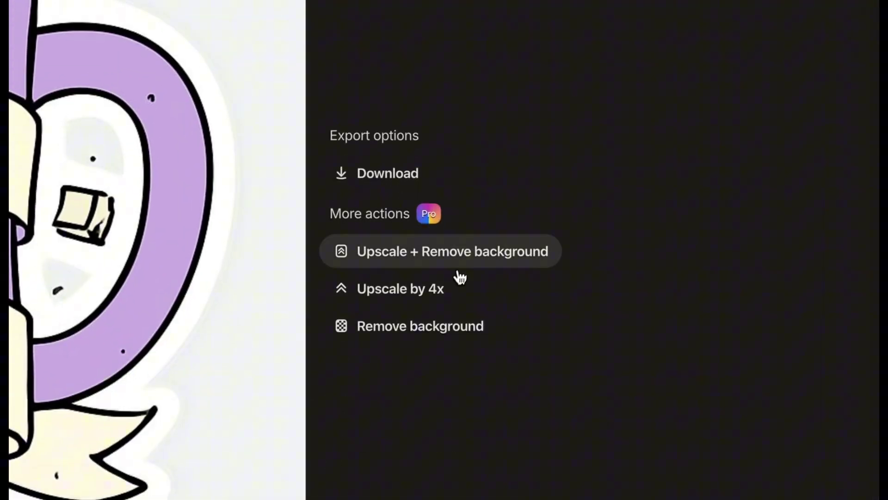
click(413, 324)
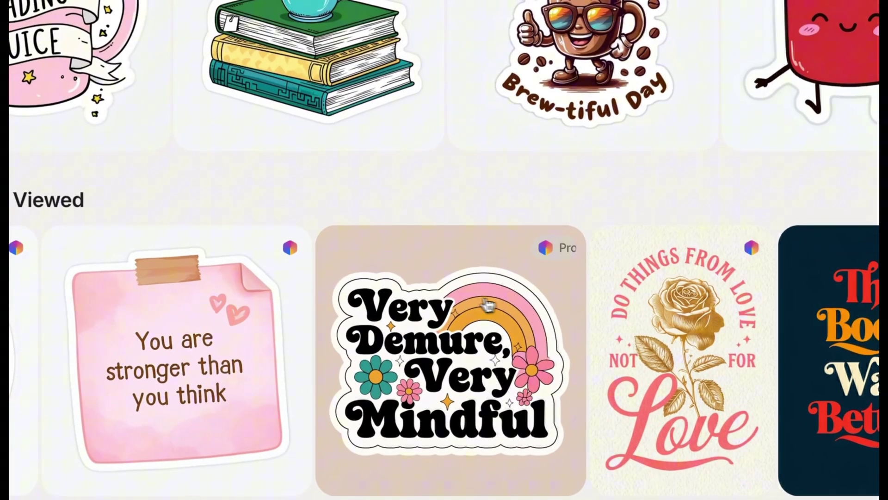
Open the Very Demure template and generate a 'Plot Twist Got ME Pacing' version of it.
click(536, 304)
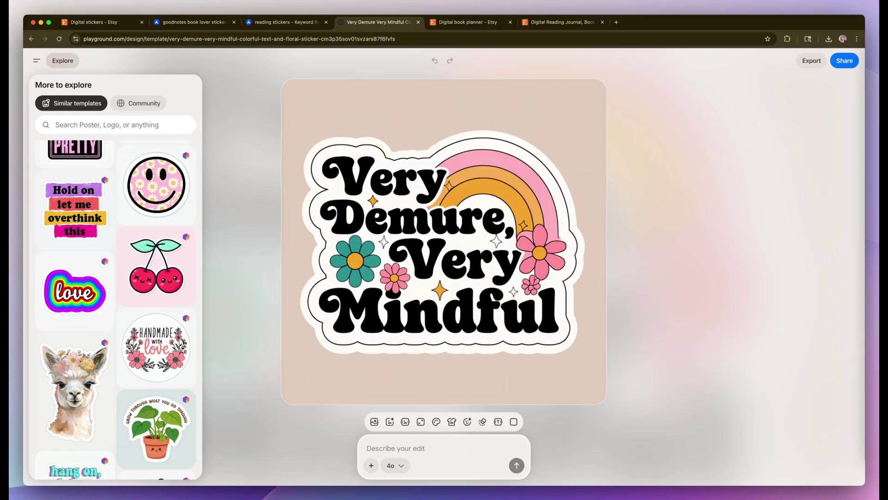
click(414, 447)
click(643, 444)
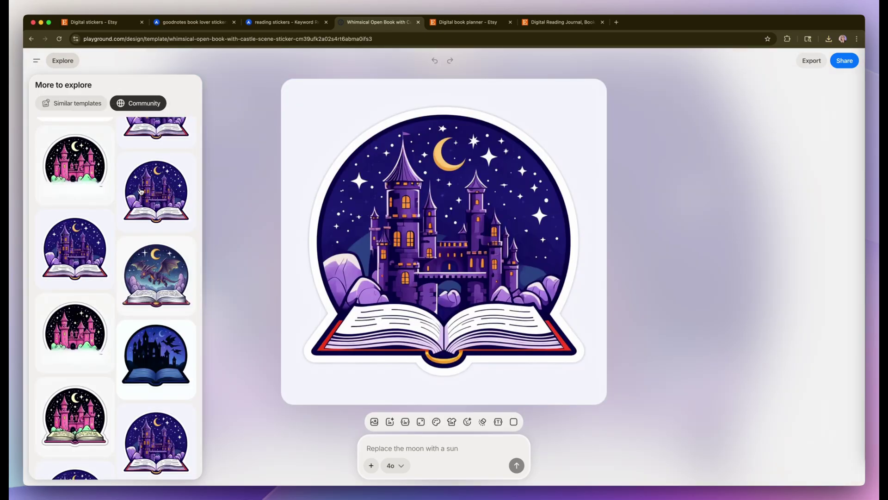
scroll(140, 191, up, 2)
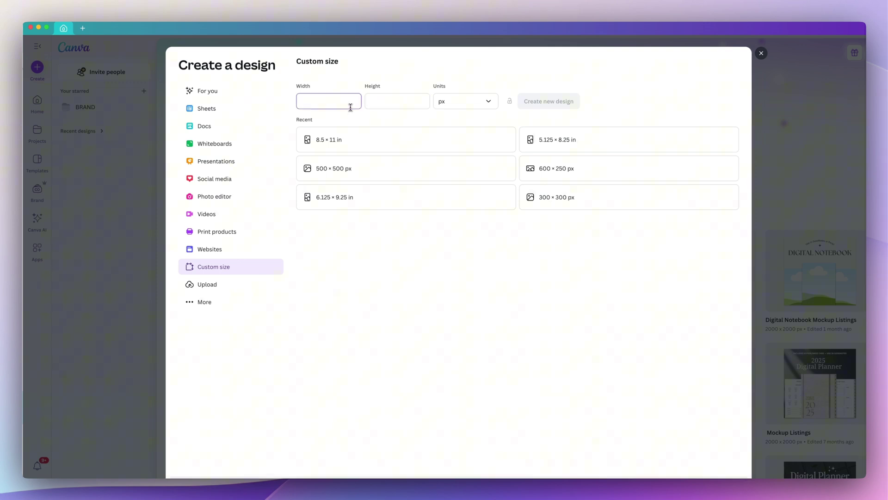
Create a 1000 × 1000 px custom-size design and drag the book-lover sticker PNGs into Uploads.
click(350, 107)
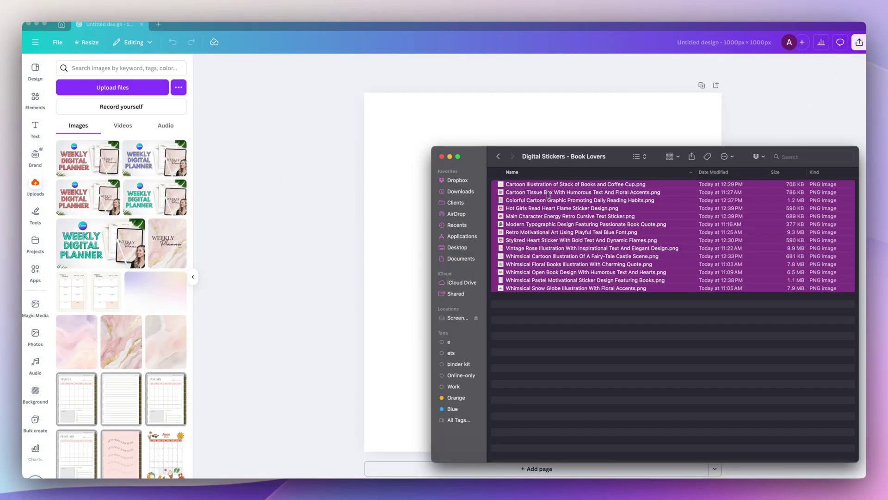
drag(548, 194, 125, 199)
click(309, 159)
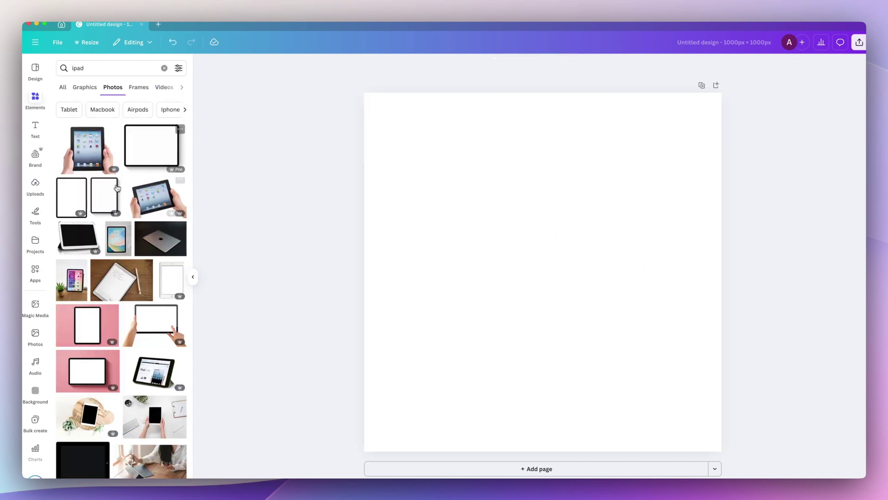
Place the portrait iPad photo lower on the page and add a bold, curved Cooper BT heading.
click(116, 188)
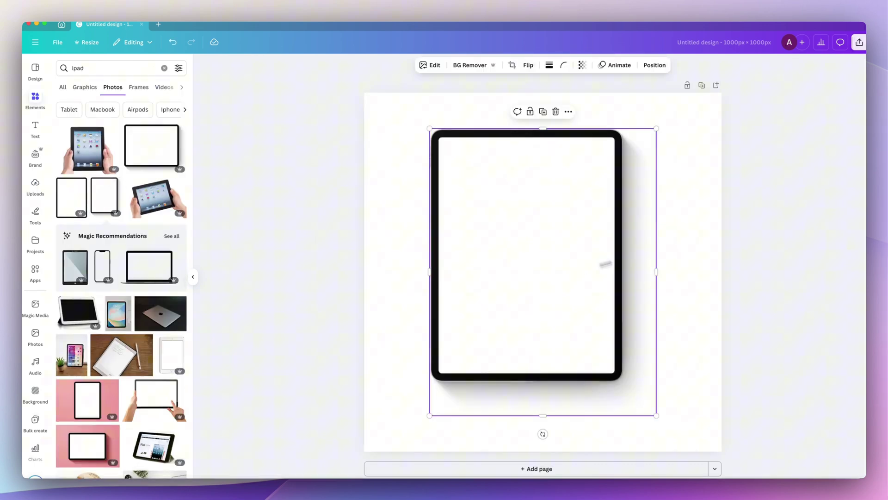
drag(560, 187, 548, 234)
key(t)
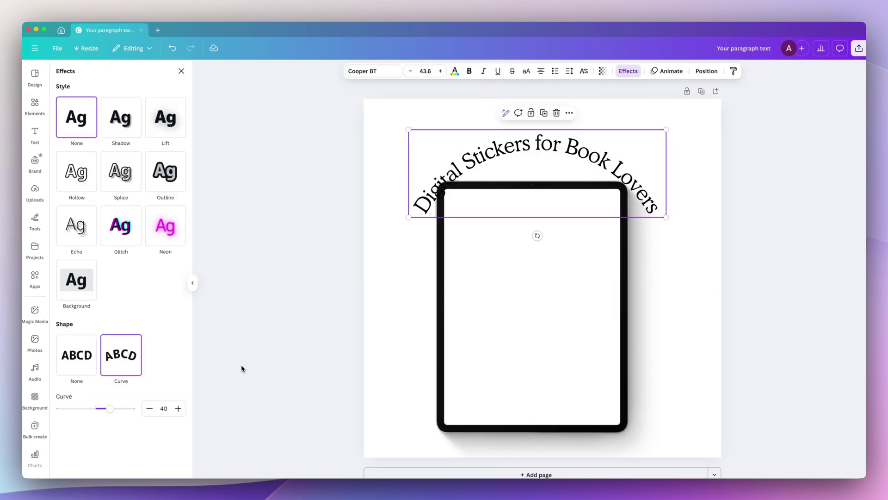
mouse_move(109, 408)
mouse_down()
mouse_move(95, 408)
mouse_move(108, 408)
mouse_up()
key(ctrl+b)
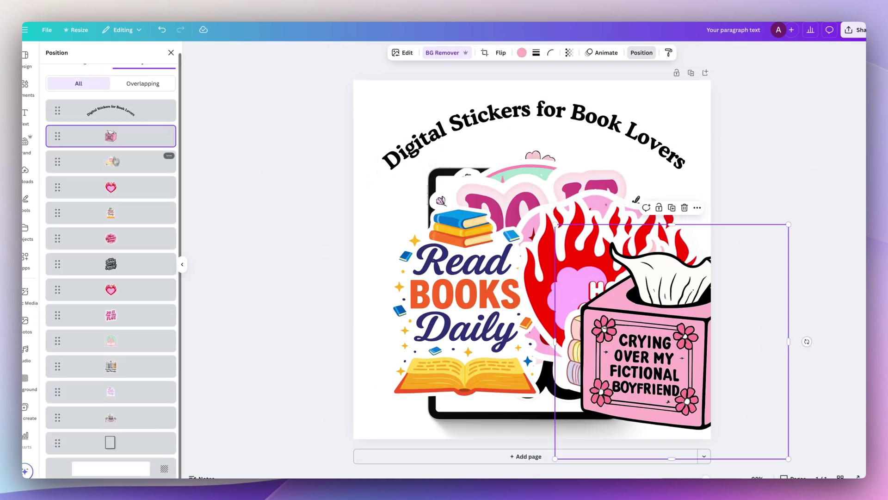
Shrink the book-lover stickers to fit inside the tablet screen, nudging Coffee & Chapters up.
key(ctrl+a)
drag(795, 464, 595, 315)
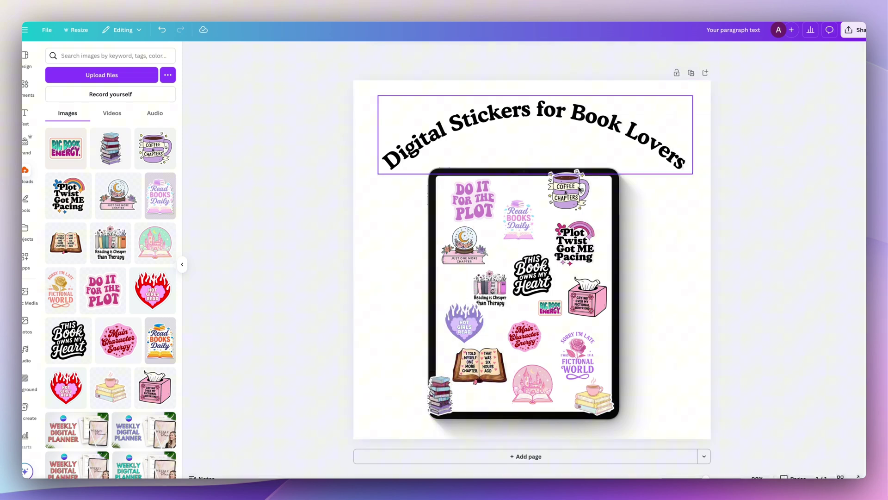
drag(579, 190, 579, 186)
click(692, 176)
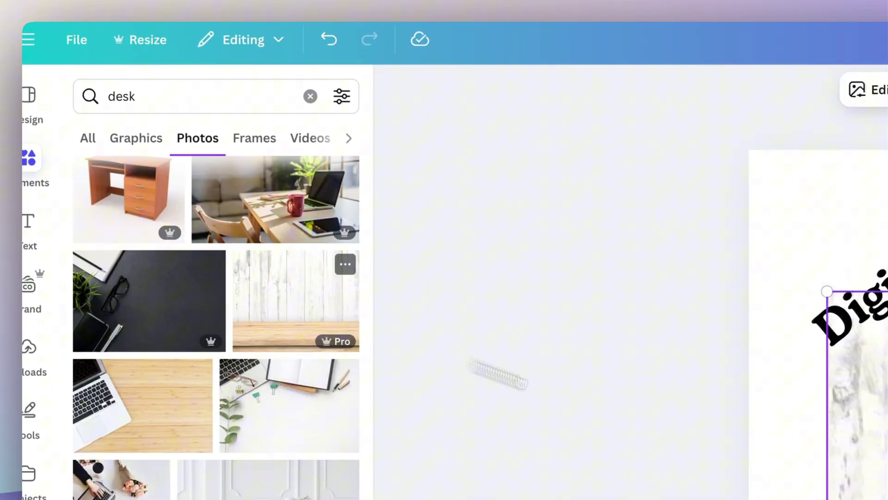
Make the white wood photo the page background, shifted so the table edge sits lower.
right_click(874, 278)
click(590, 413)
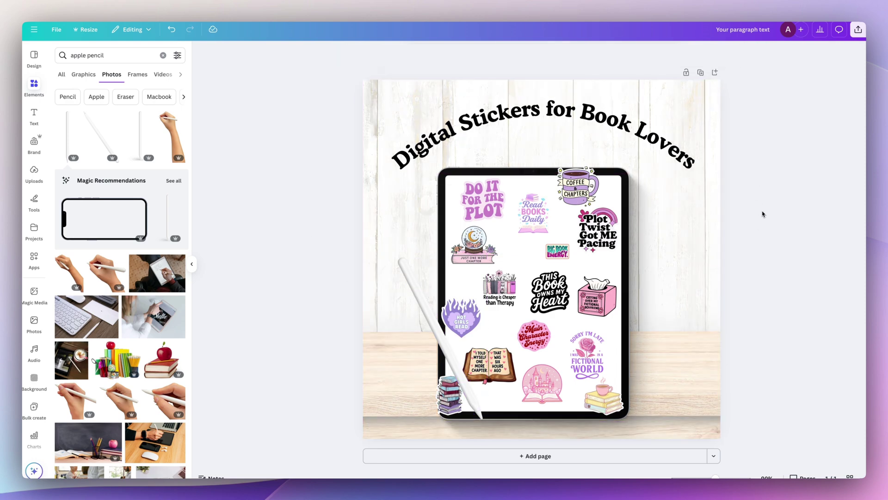
double_click(676, 291)
drag(675, 291, 701, 303)
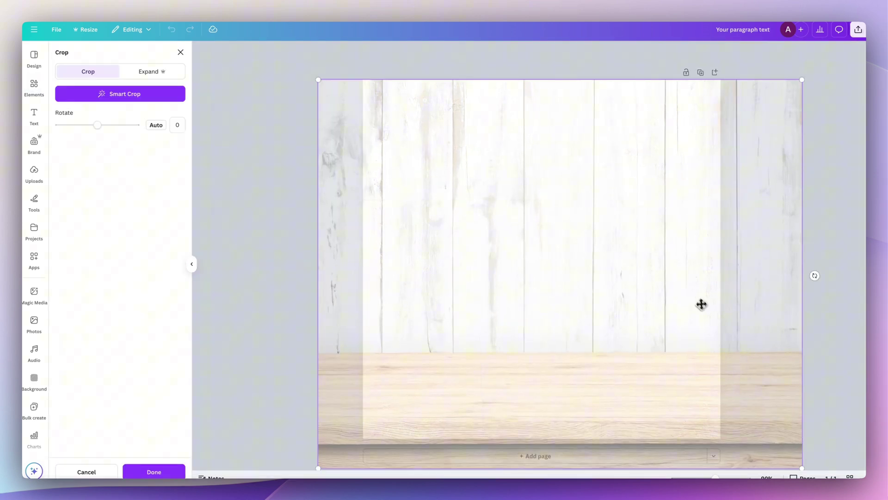
click(816, 319)
Add a 'Use in Goodnotes' text label and size it near the title.
click(633, 137)
text(text)
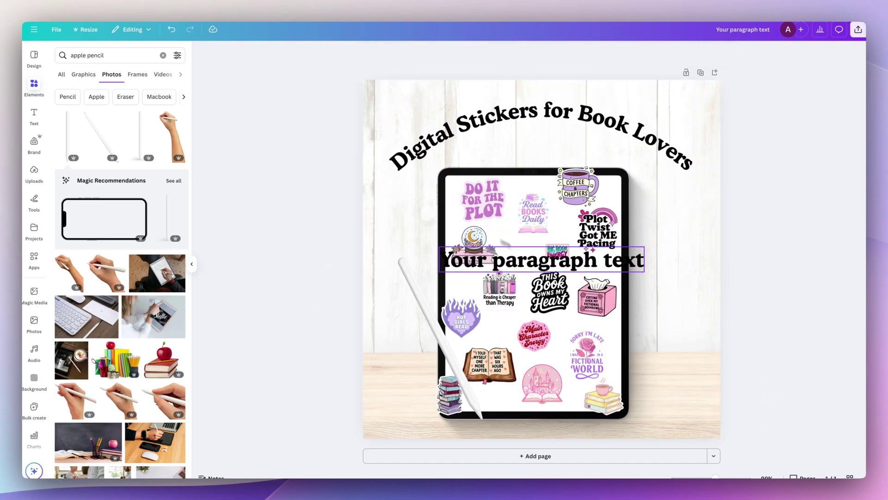
text(Use in Good Notes)
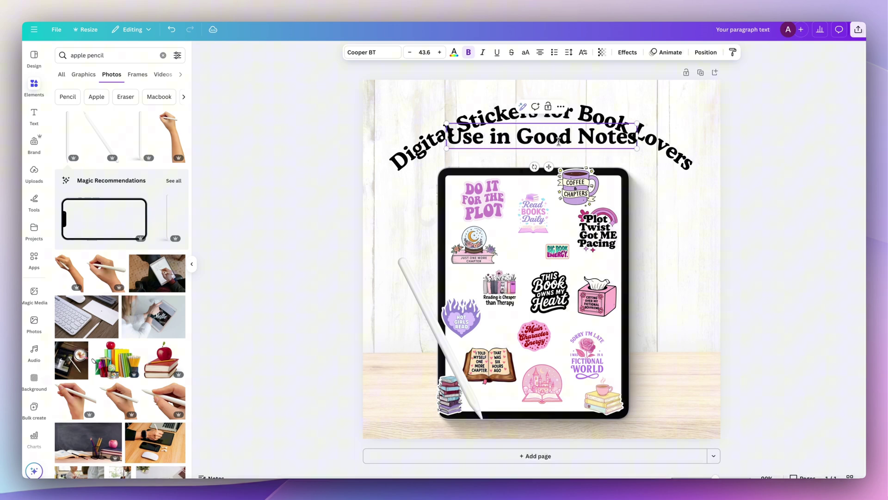
text(otes)
drag(632, 124, 515, 140)
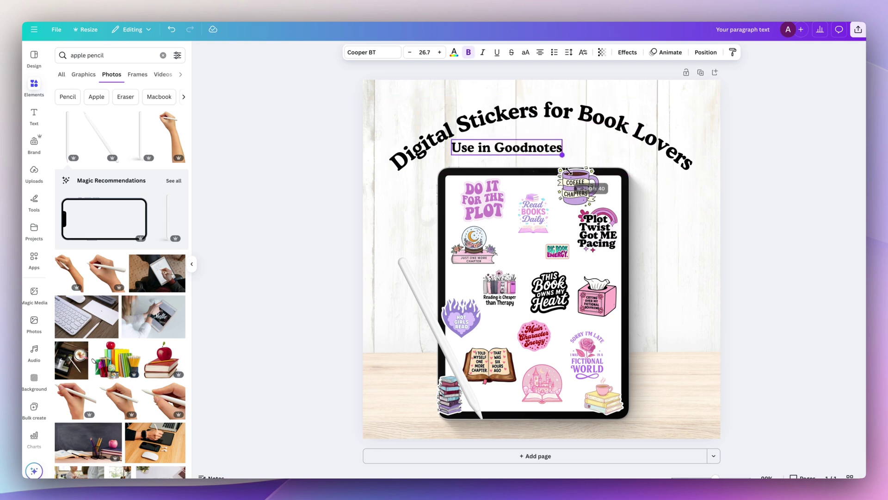
drag(567, 170, 583, 97)
key(ctrl+z)
key(ctrl+z)
key(ctrl+z)
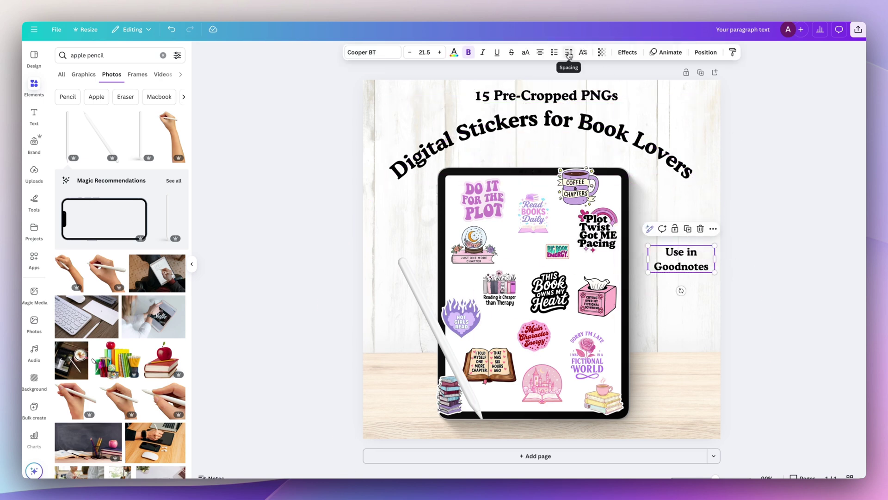
Recolour the '15 Pre-Cropped PNGs' line pink and resize it.
double_click(555, 124)
click(546, 95)
click(453, 52)
click(153, 113)
drag(654, 105, 644, 122)
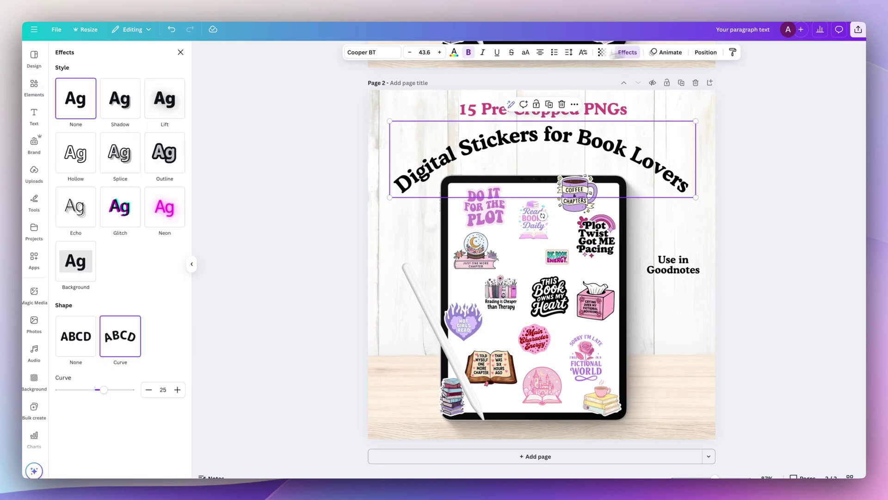
Straighten and enlarge the Digital Stickers heading, then search Elements for 'badge'.
click(75, 336)
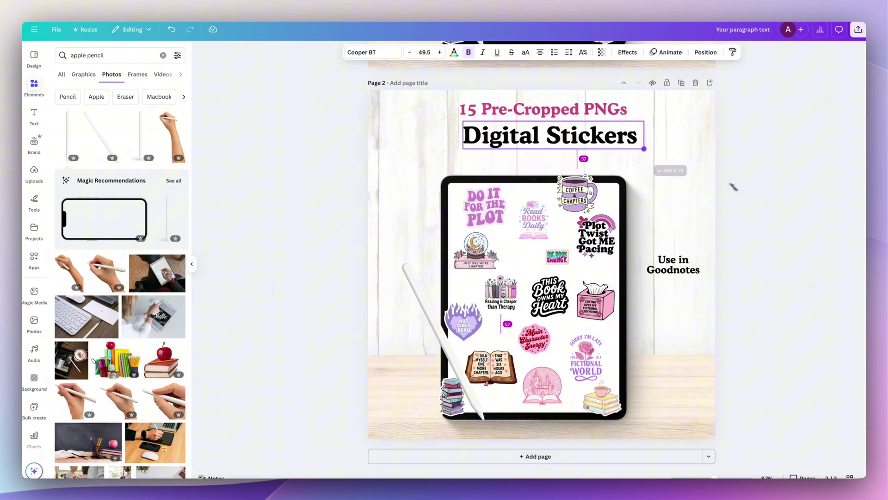
mouse_move(733, 186)
mouse_down()
mouse_move(720, 159)
mouse_move(680, 162)
mouse_up()
click(89, 56)
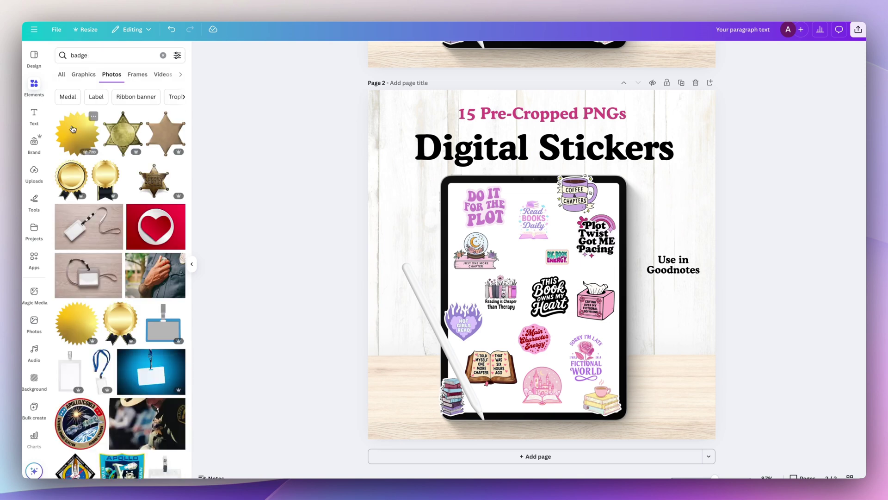
click(76, 133)
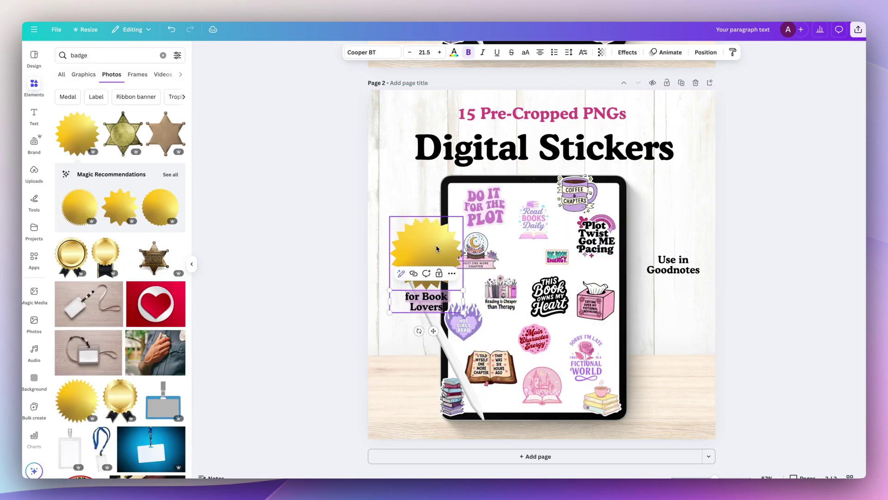
Add a starburst badge with 'Book Lovers' text, colour it pink and tilt it about -17°.
click(464, 326)
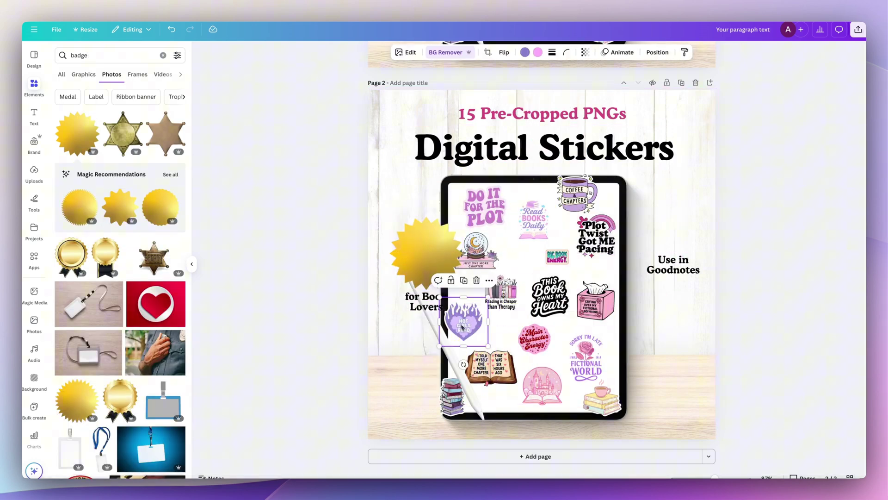
drag(424, 301, 426, 257)
click(525, 52)
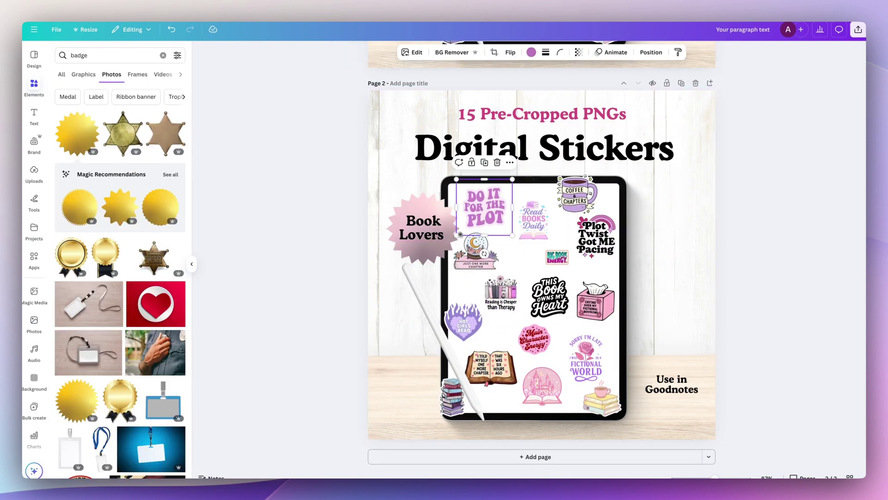
drag(417, 269, 329, 214)
drag(544, 148, 545, 149)
drag(672, 393, 675, 391)
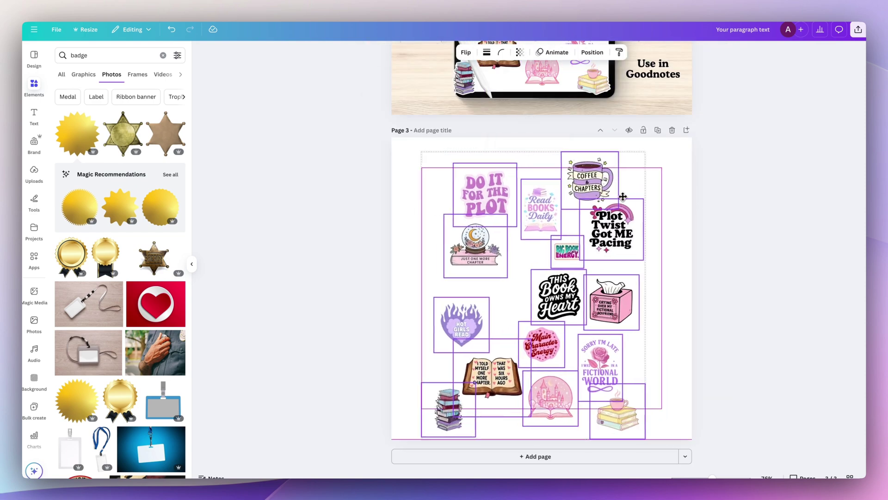
Select all fifteen stickers on page 3 and tidy them into an evenly spaced three-column grid.
drag(696, 170, 409, 444)
right_click(482, 268)
mouse_move(532, 379)
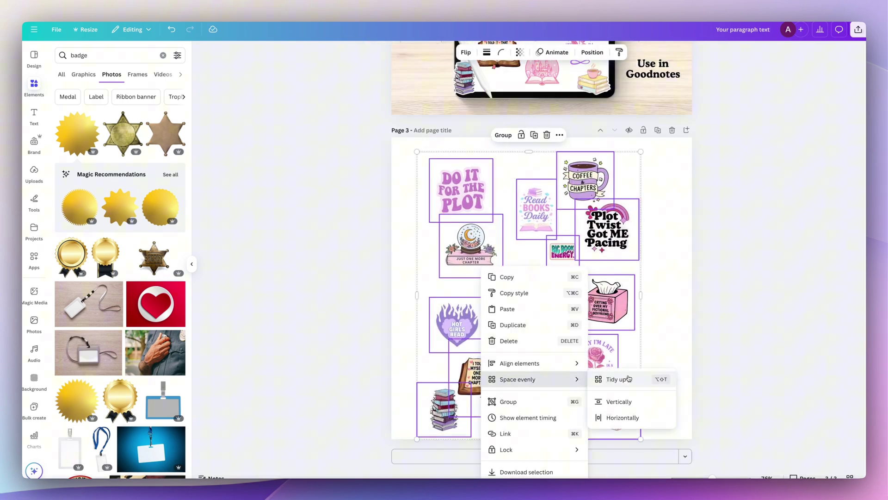
click(628, 378)
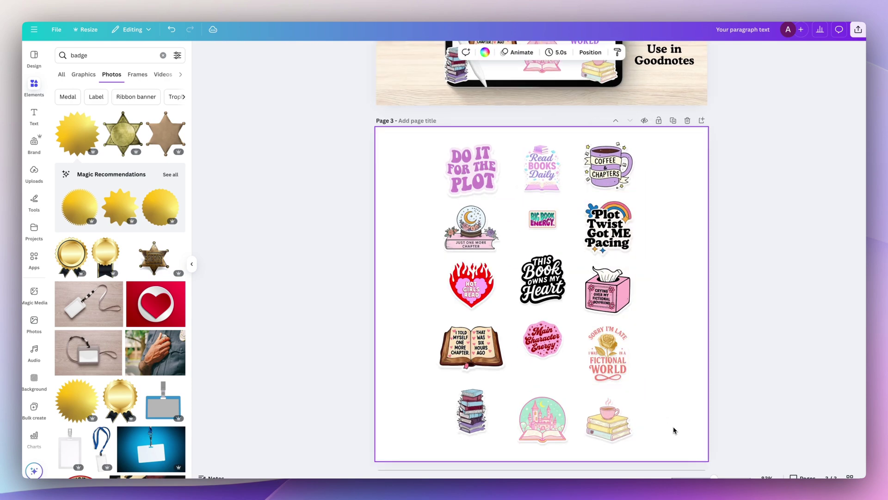
scroll(678, 425, up, 5)
scroll(740, 361, down, 3)
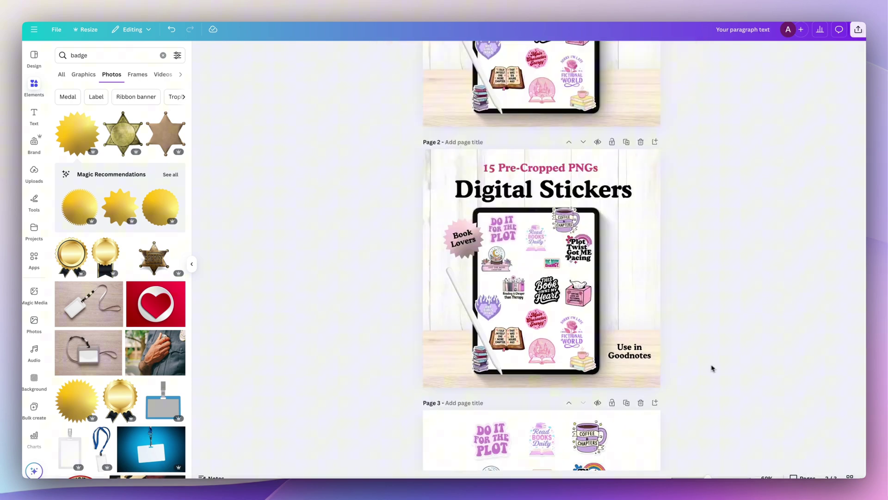
scroll(765, 366, down, 4)
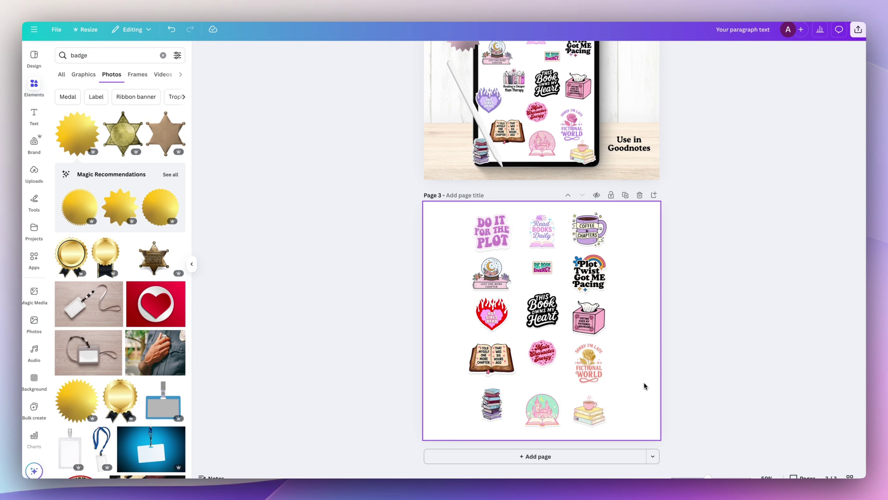
Add a page with the heading 'These are digital downloads only', wrapped to four lines.
text(Digital Stickers)
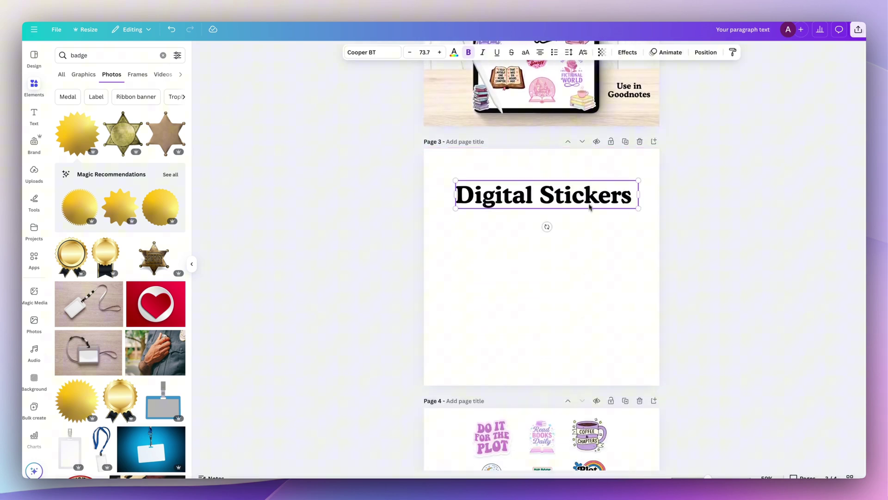
text(These are dig)
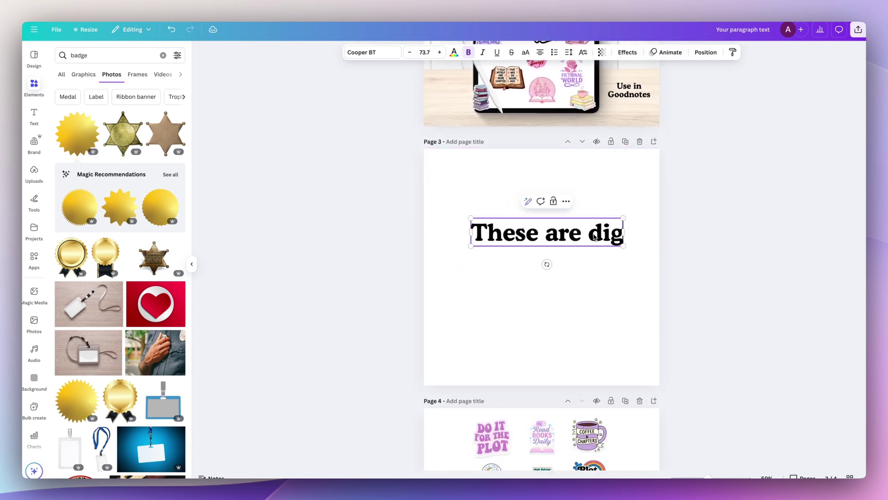
text(ital downloads only)
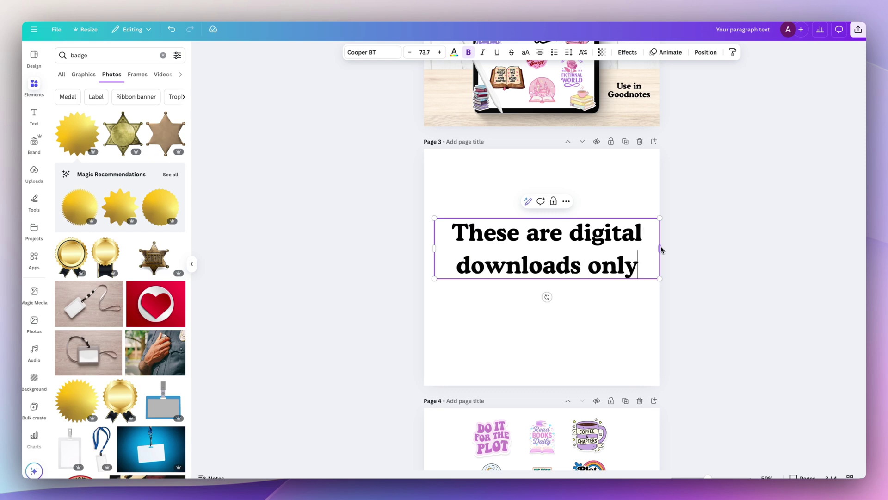
drag(660, 250, 606, 208)
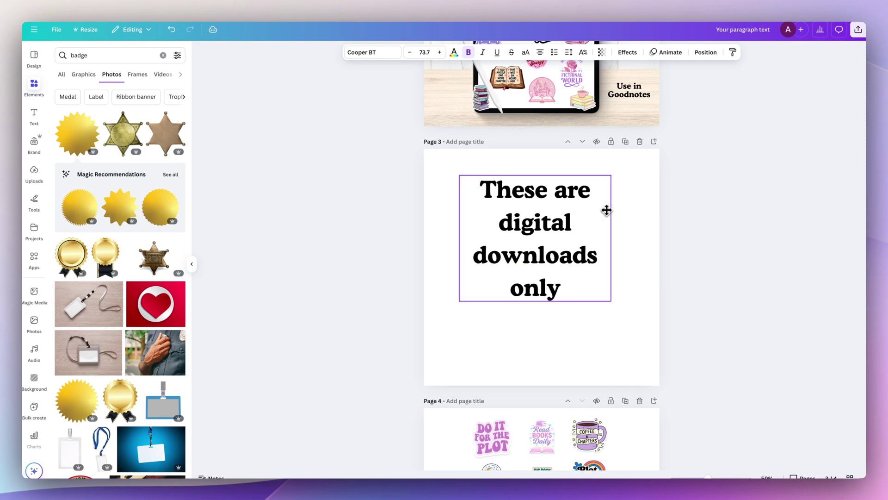
click(569, 51)
click(595, 210)
Add a 'No physical items will be shipped' note and give the page the wood background.
text(Use in Goodnotes)
text(No ph)
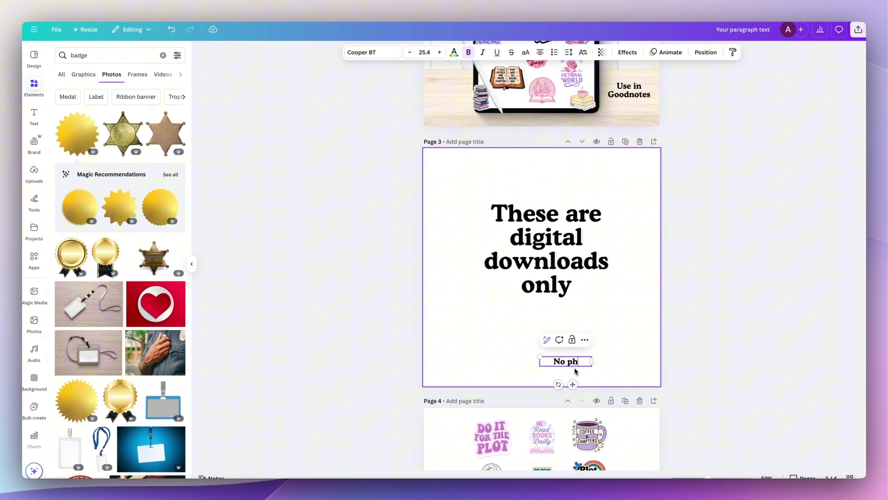
text(d)
click(668, 367)
drag(565, 369, 541, 345)
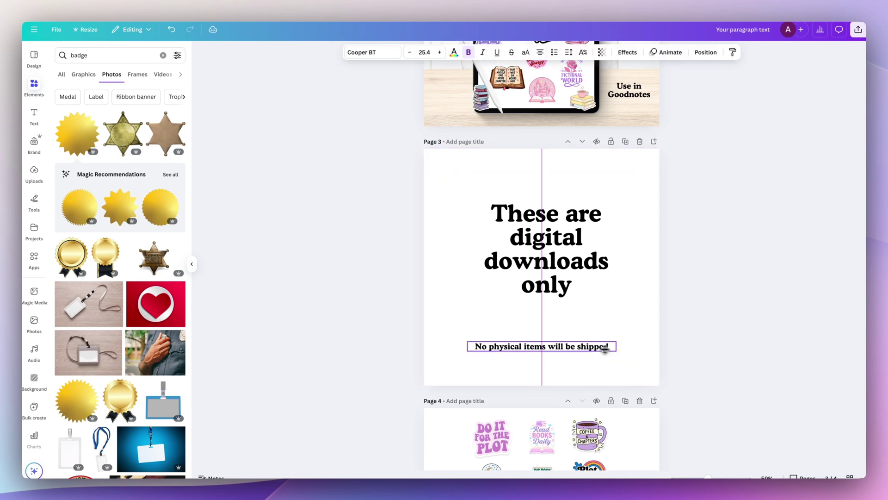
click(599, 218)
Place a cloud download icon, found via 'download icon', above the heading.
click(115, 56)
key(ctrl+a)
text(download icon)
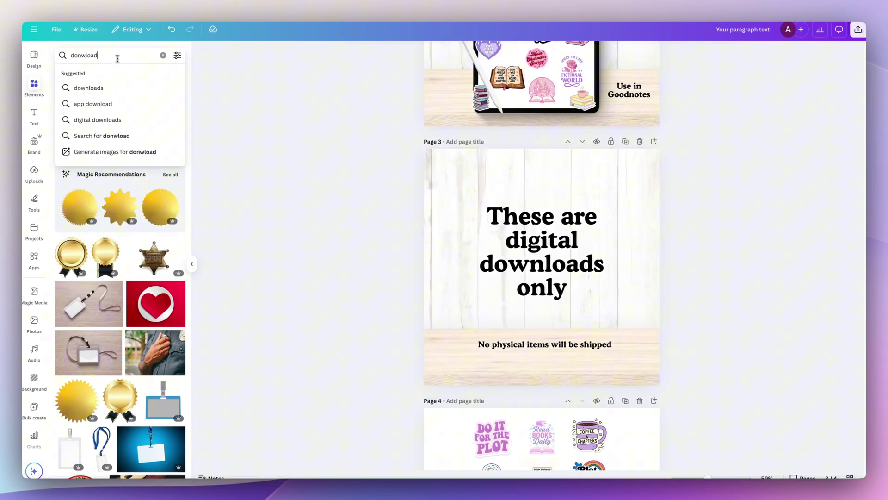
key(Return)
click(84, 74)
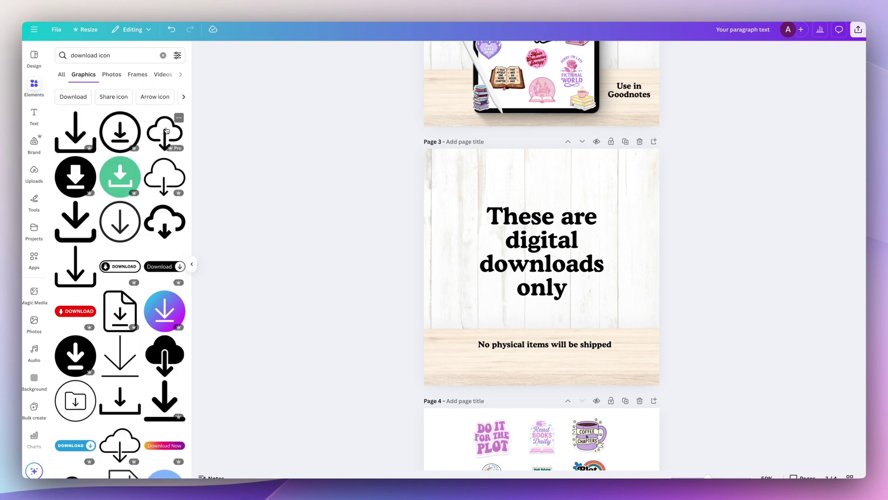
drag(164, 132, 544, 182)
drag(574, 245, 574, 252)
Delete the copied Digital Stickers heading, Book Lovers badge and book stack sticker from this page.
scroll(674, 292, up, 5)
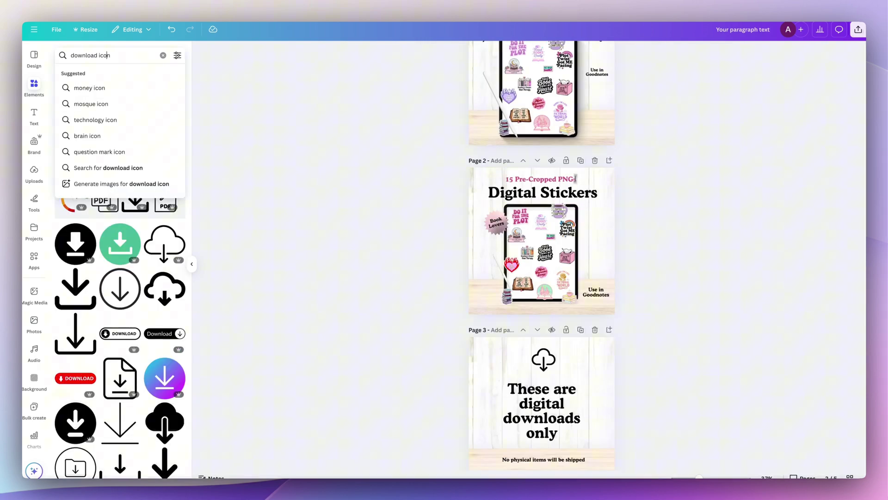
scroll(539, 139, up, 3)
click(540, 91)
key(Delete)
click(442, 185)
key(Delete)
click(465, 347)
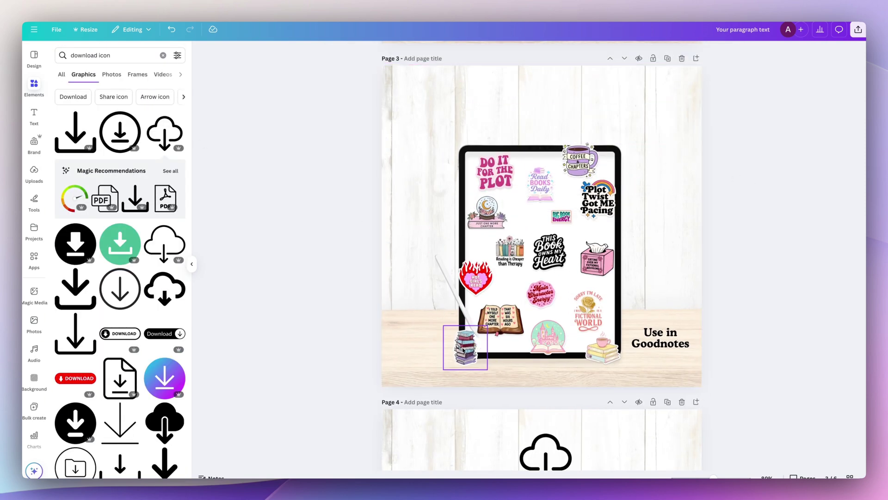
shift+click(656, 342)
key(Delete)
Open the Cream and Beige minimalist Book Review planner template for editing.
click(41, 184)
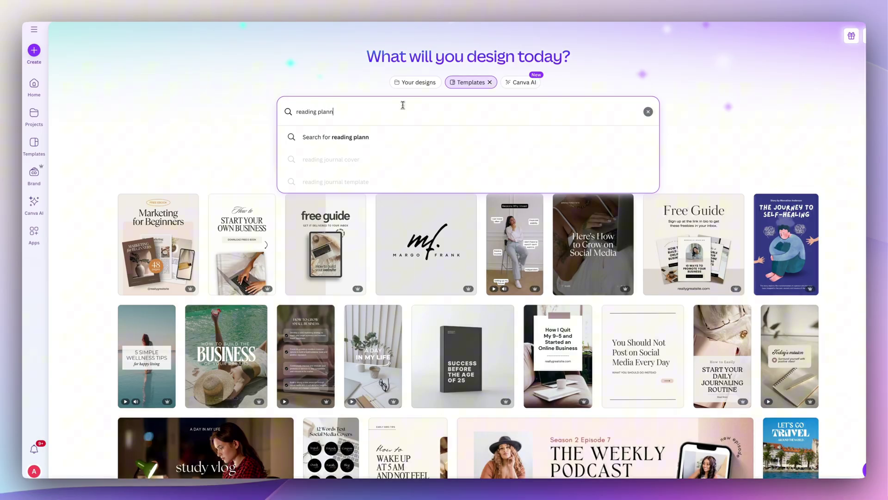
scroll(303, 219, down, 2)
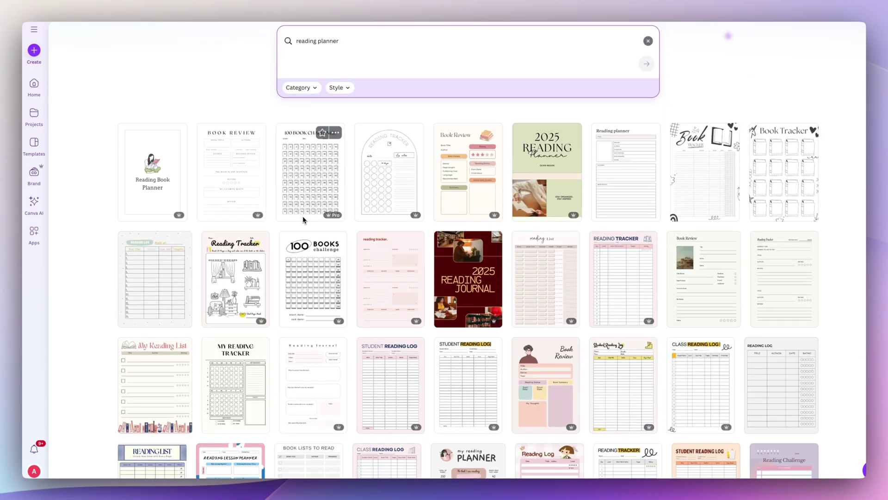
scroll(303, 219, down, 10)
click(390, 192)
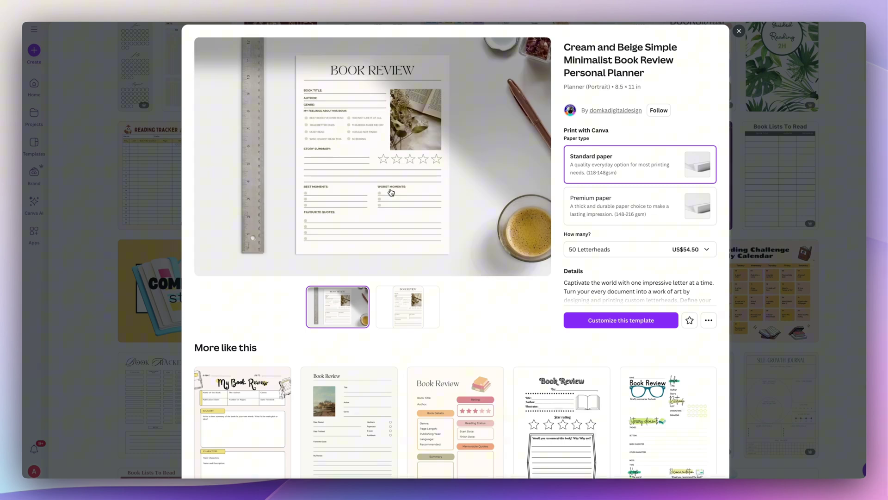
click(635, 322)
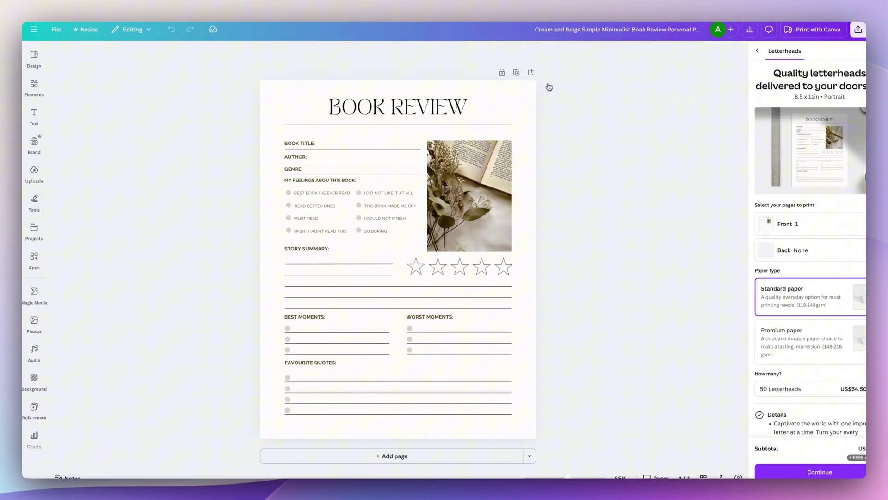
Paste the Book Review page onto the tablet screen and arrange the snow-globe and DO IT stickers on it.
drag(535, 81, 261, 436)
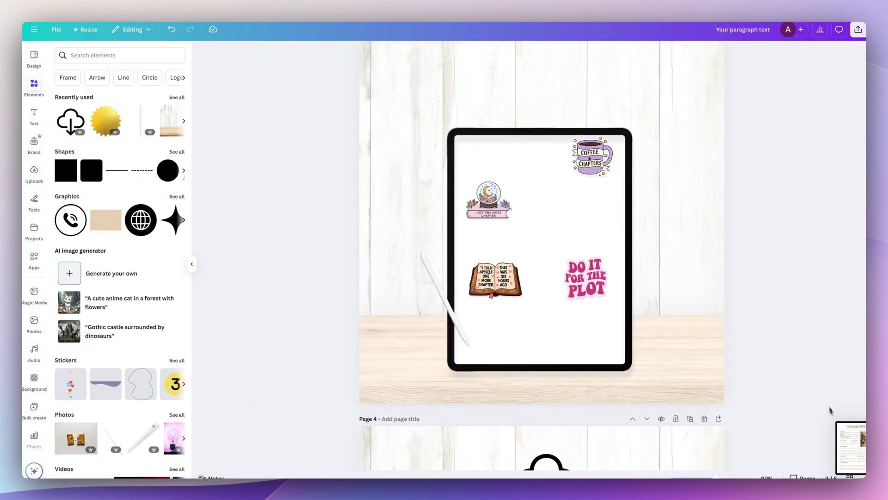
key(ctrl+v)
drag(549, 204, 546, 236)
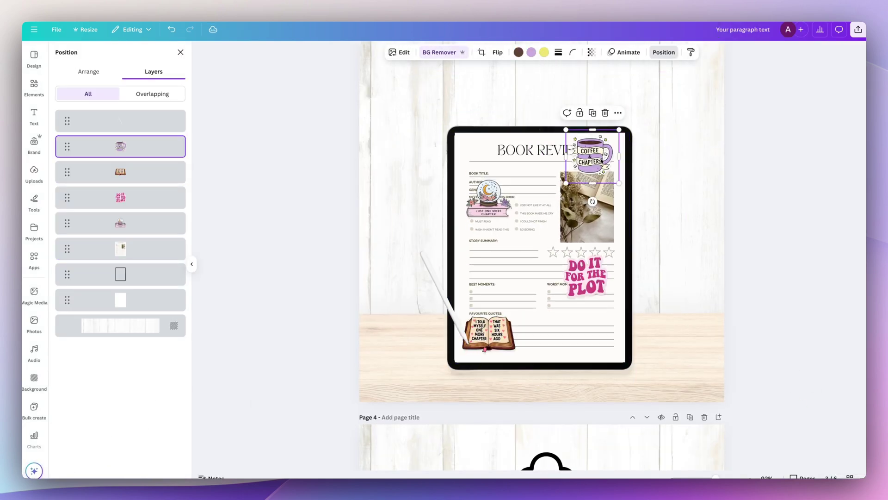
drag(595, 159, 592, 236)
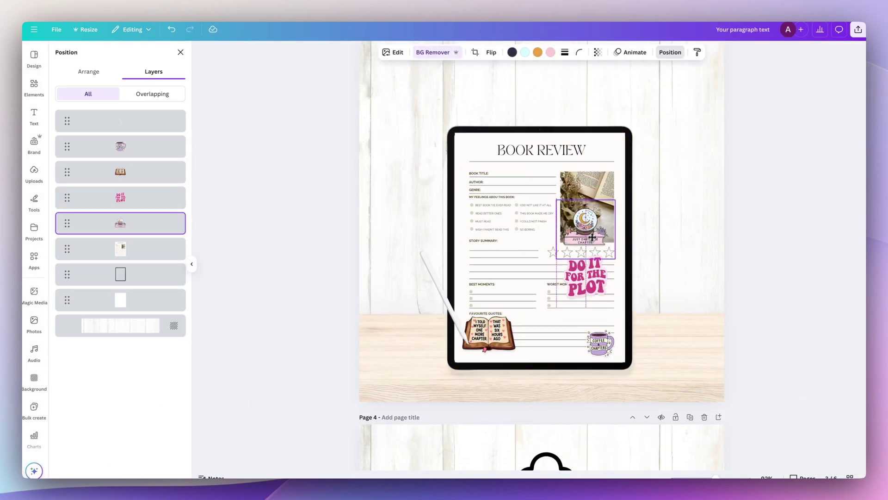
drag(585, 276, 478, 148)
click(489, 334)
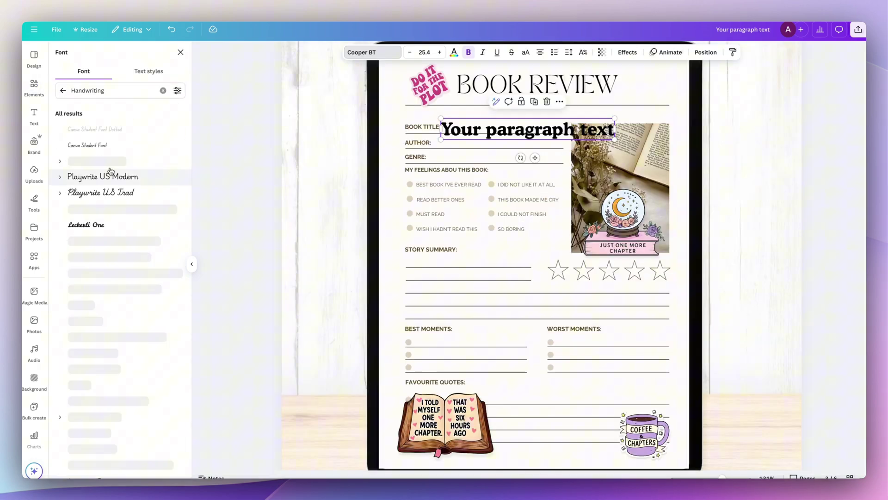
Set the title field to Dekko and fill it with 'Incredible characters'.
click(92, 208)
scroll(120, 277, down, 2)
double_click(539, 125)
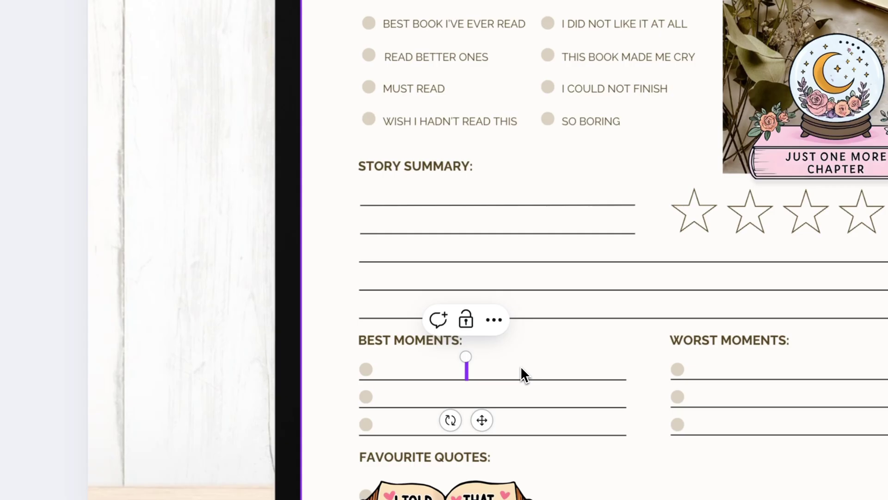
text(Incredible characters)
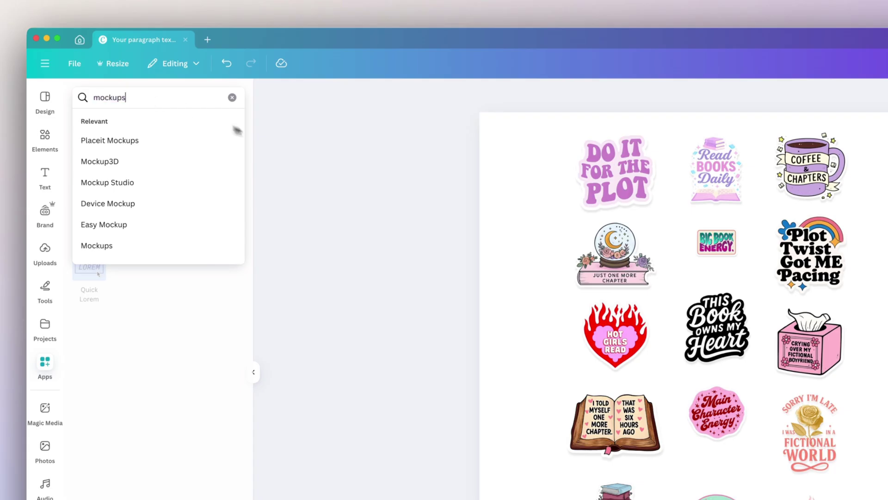
Add a tablet-in-hands mockup from Mockups' Tablets & TV to page 8, sized to fill the page.
key(Return)
click(96, 139)
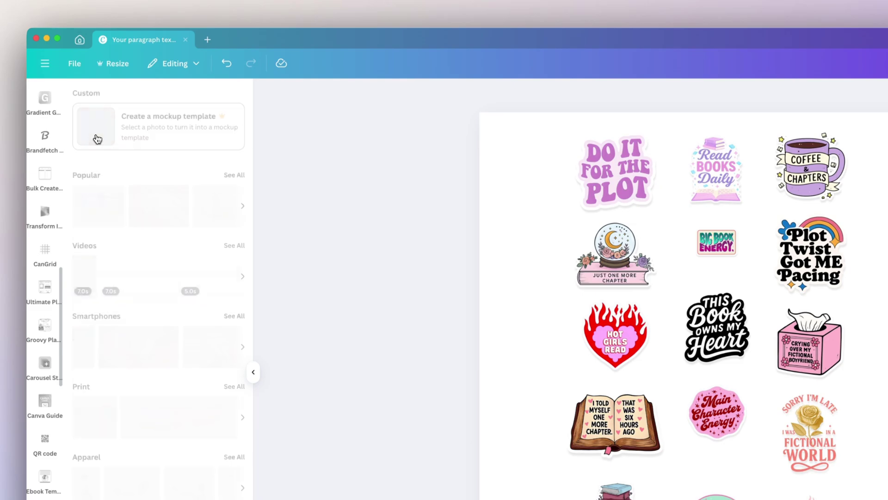
scroll(211, 394, down, 5)
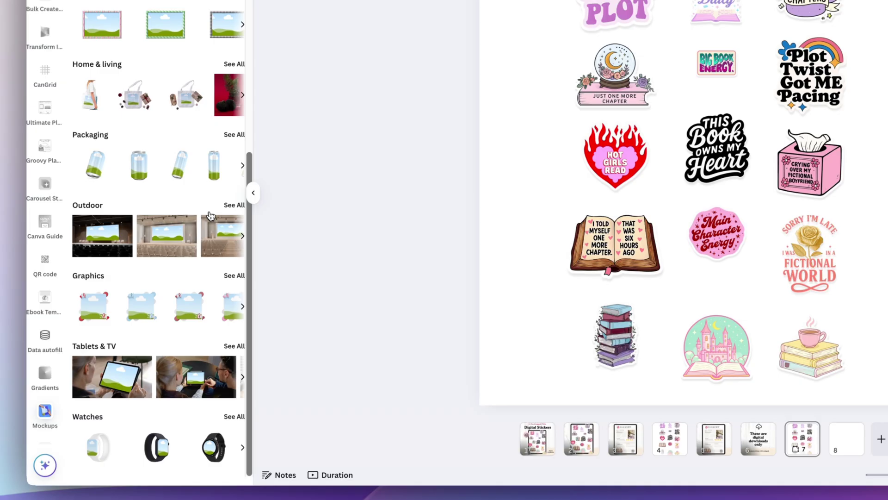
click(234, 346)
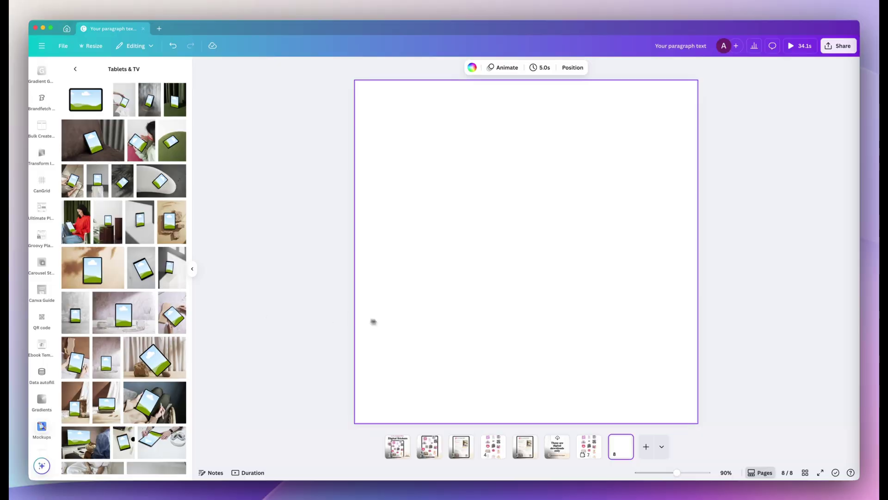
click(138, 169)
right_click(521, 259)
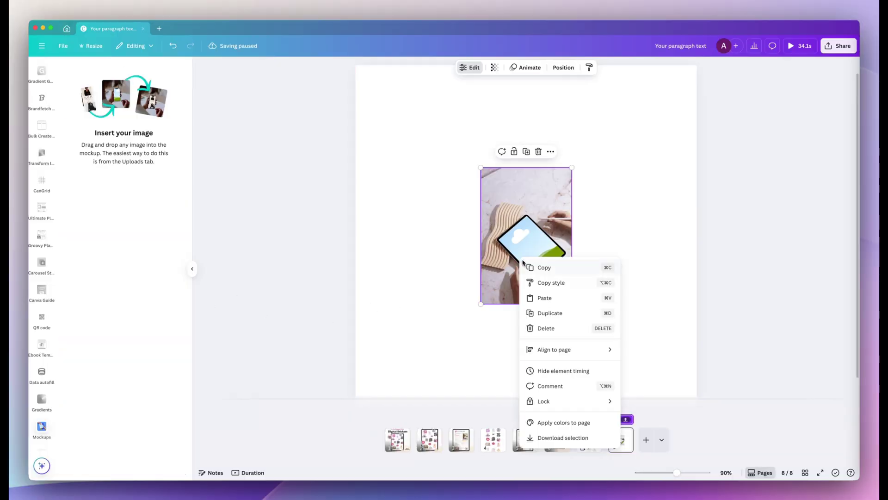
drag(527, 236, 422, 132)
drag(467, 200, 472, 232)
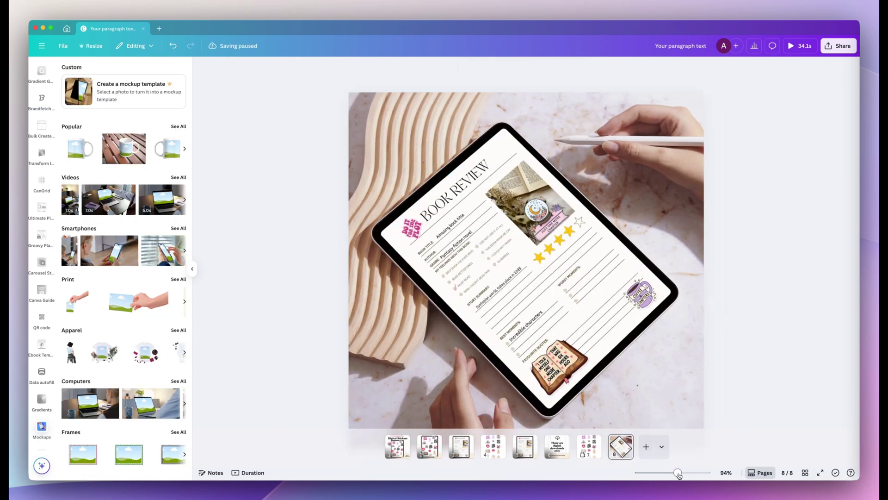
drag(678, 473, 671, 472)
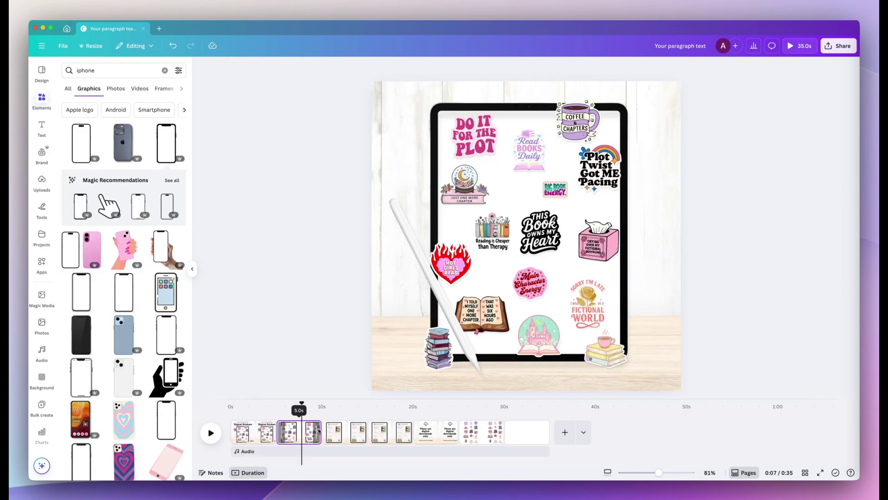
Preview the design, then delete the Use in Goodnotes text and Book Lovers badge from page 2.
click(299, 430)
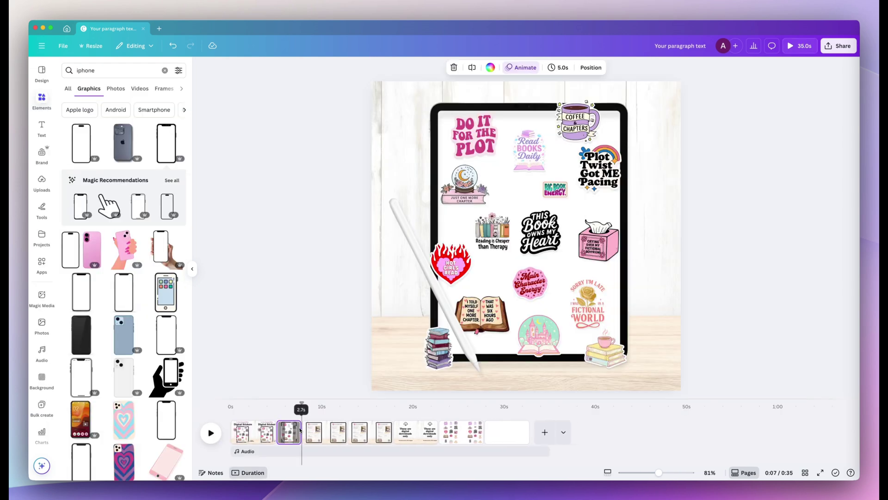
key(space)
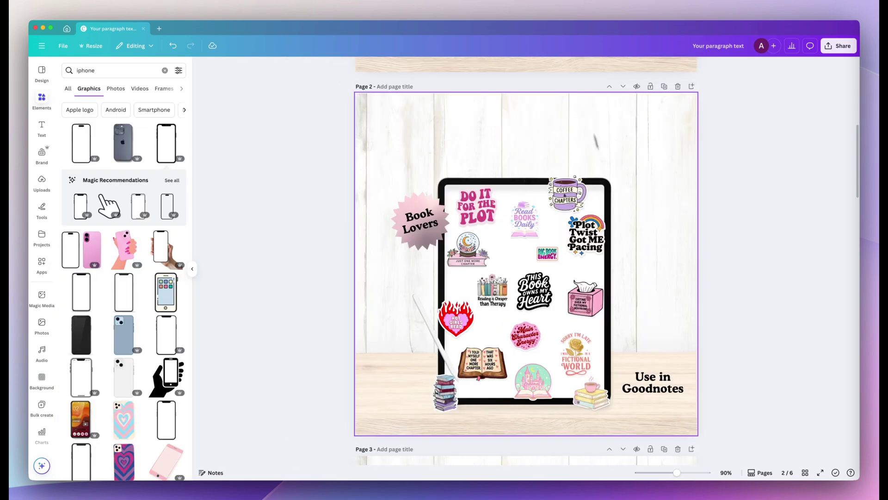
click(659, 385)
key(Delete)
click(418, 221)
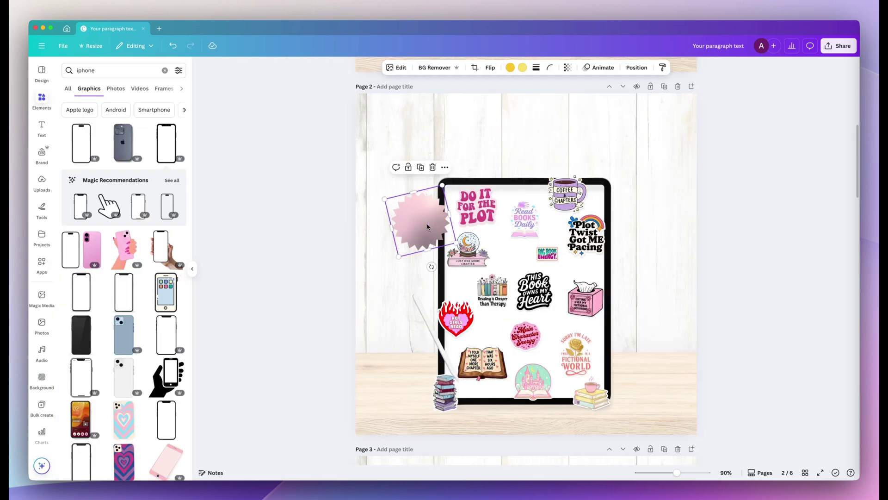
key(Delete)
Enlarge the sticker-covered tablet and show the page thumbnails and timeline.
key(ctrl+a)
drag(615, 170, 656, 130)
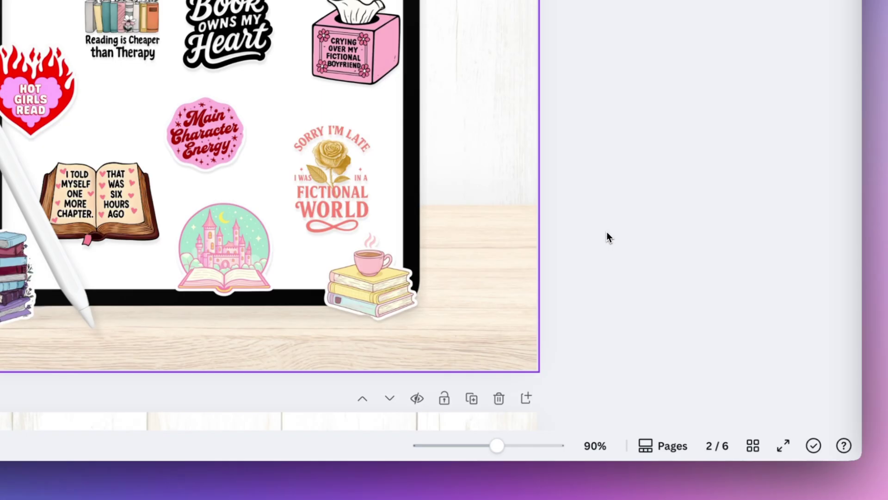
click(654, 446)
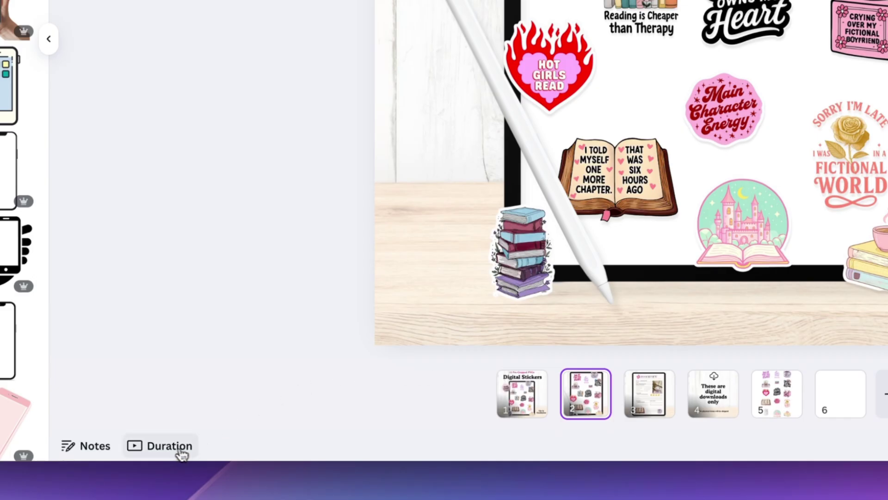
click(183, 448)
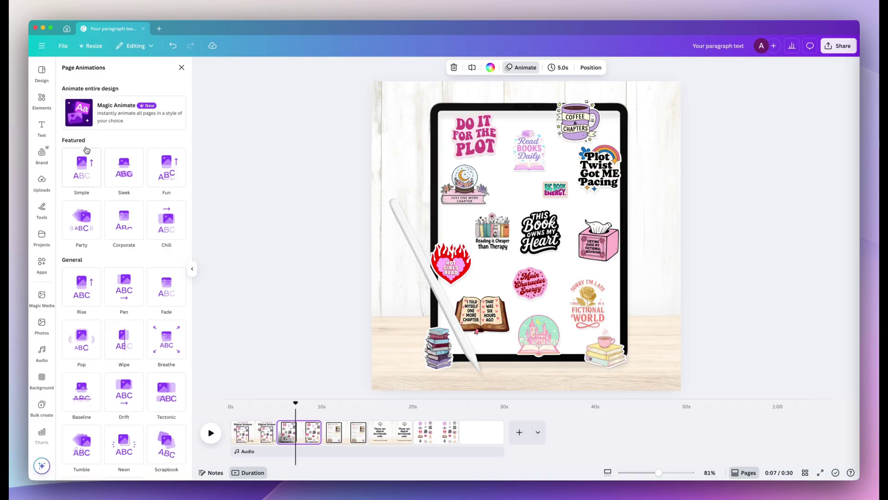
Preview the sticker grid page and give it the Scrapbook page animation.
scroll(86, 150, down, 2)
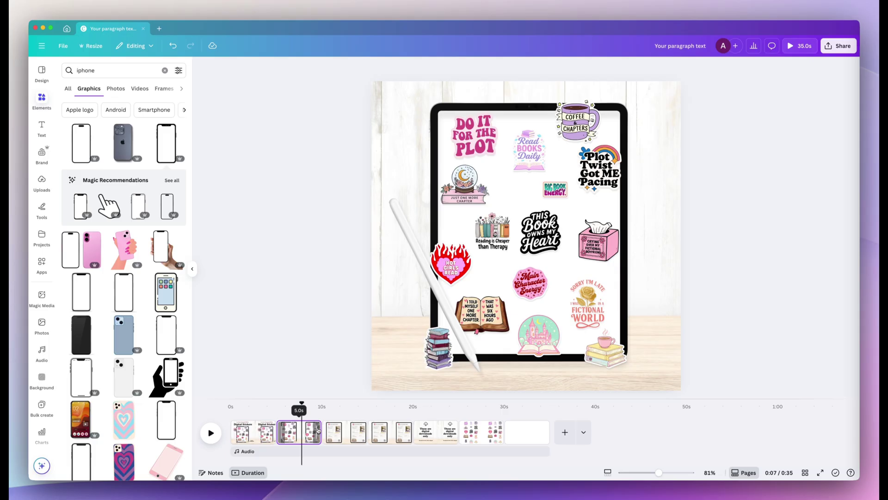
click(299, 429)
key(space)
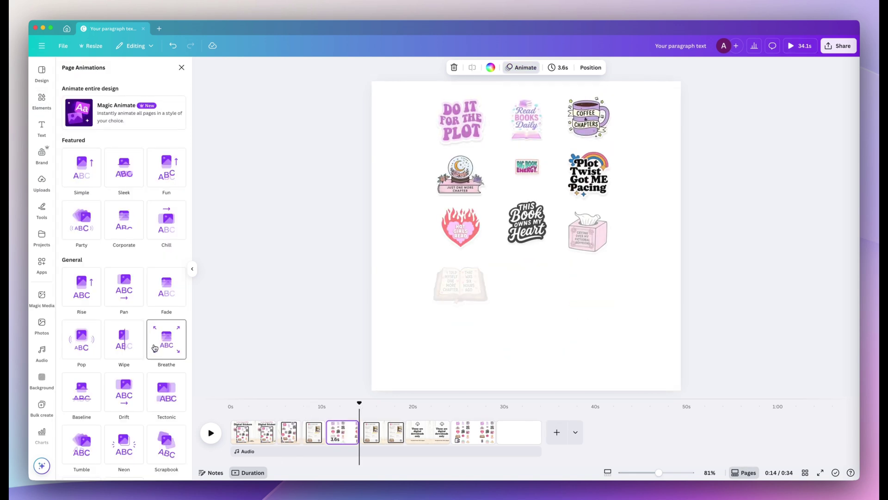
scroll(156, 370, down, 2)
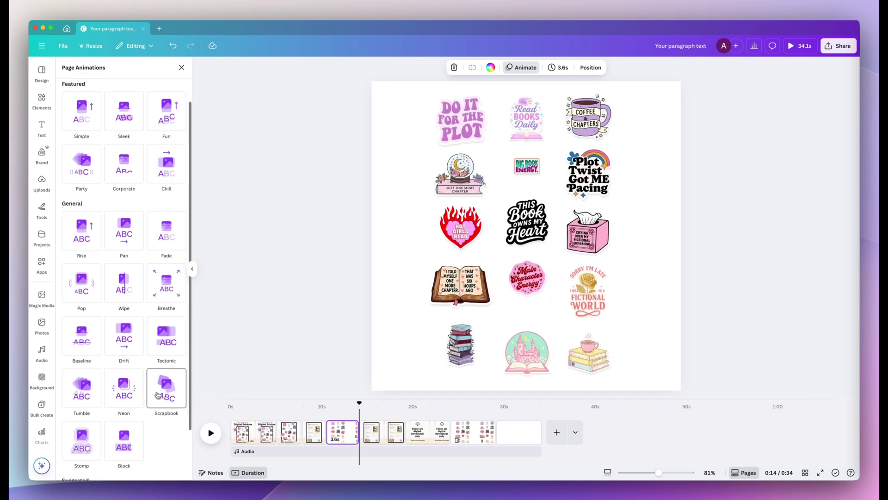
click(157, 395)
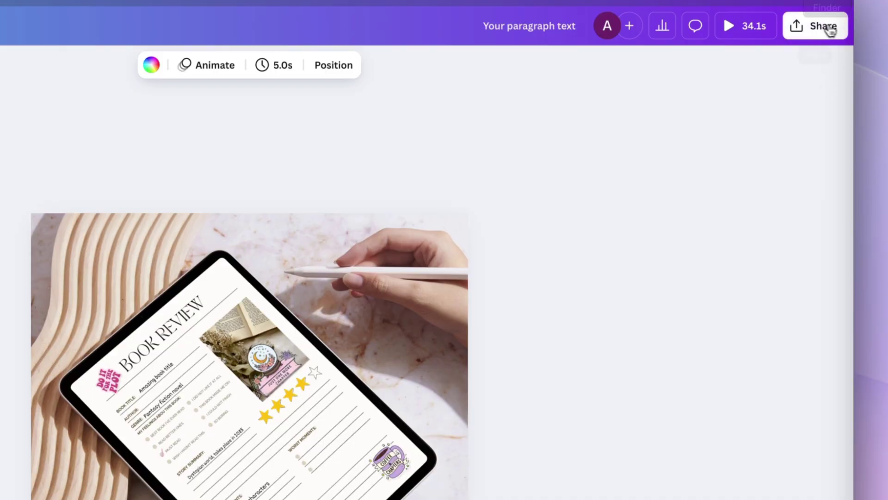
Download the design as PNG images.
click(838, 45)
click(604, 309)
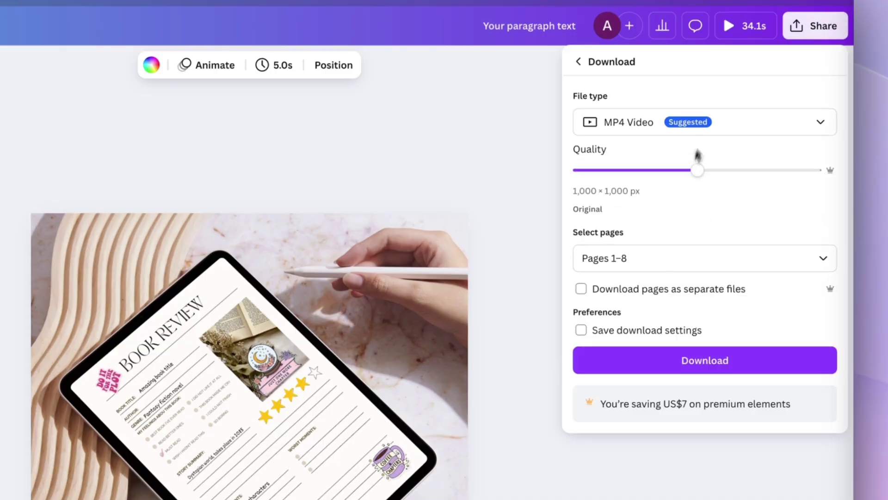
click(708, 121)
click(694, 216)
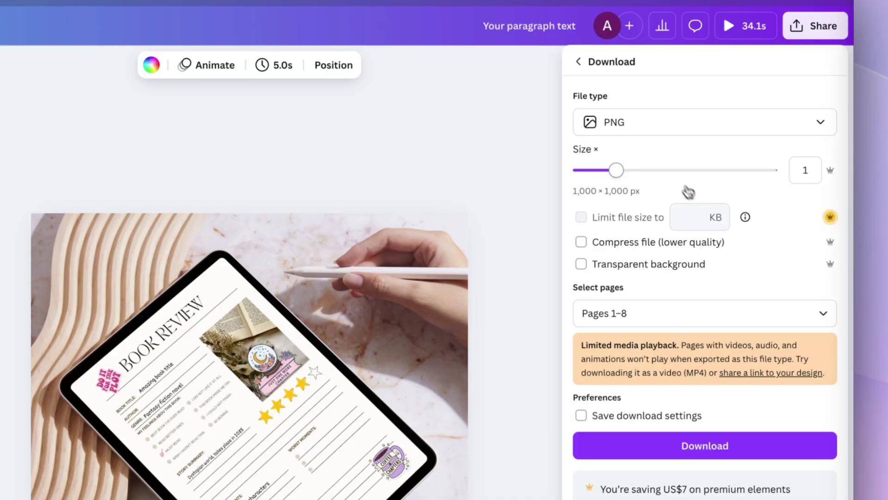
click(802, 455)
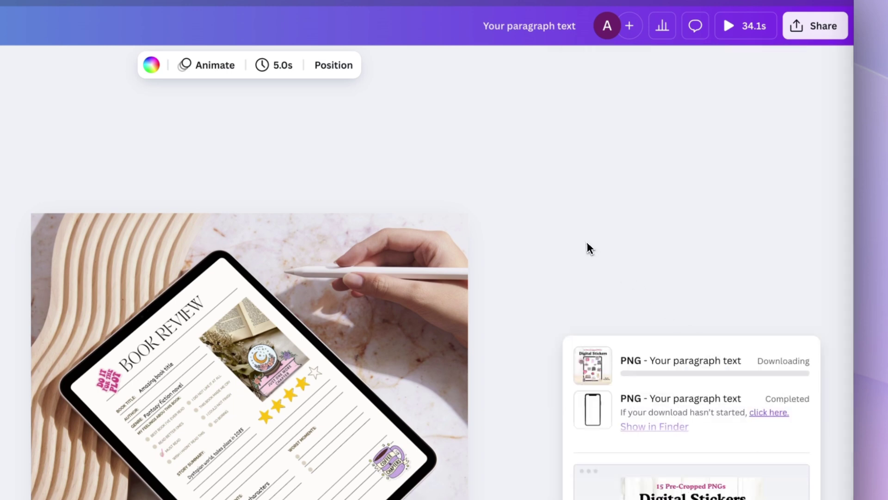
Export just pages 2–4 as an MP4 video.
click(804, 28)
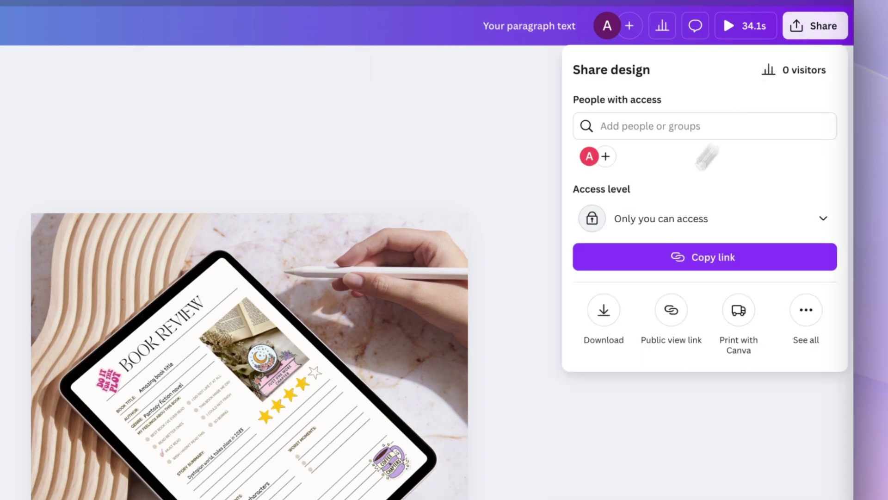
click(605, 309)
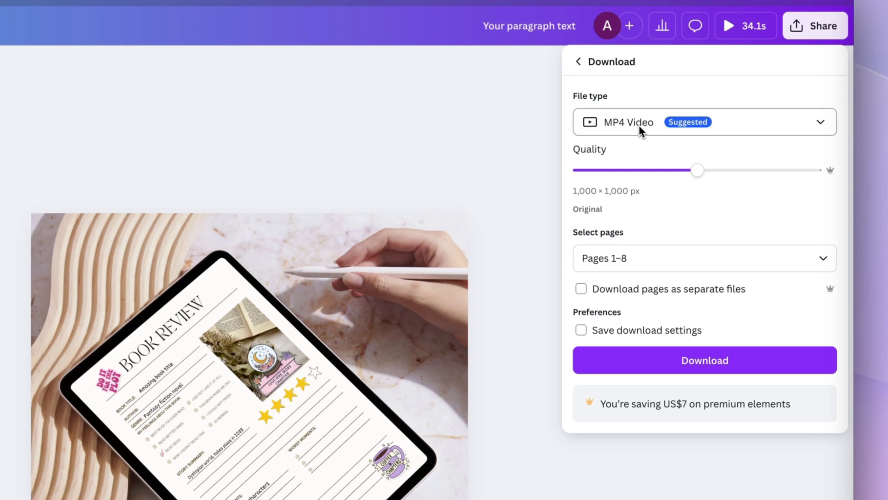
click(823, 260)
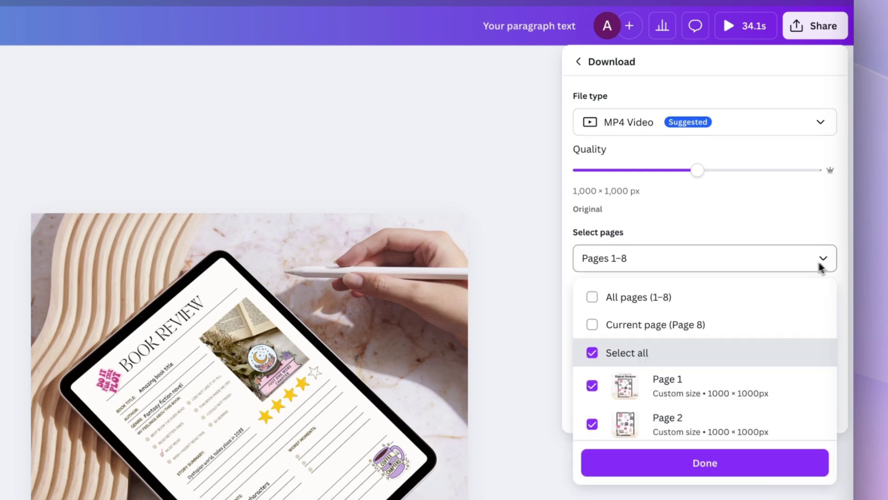
click(597, 353)
scroll(629, 372, down, 2)
scroll(629, 372, down, 1)
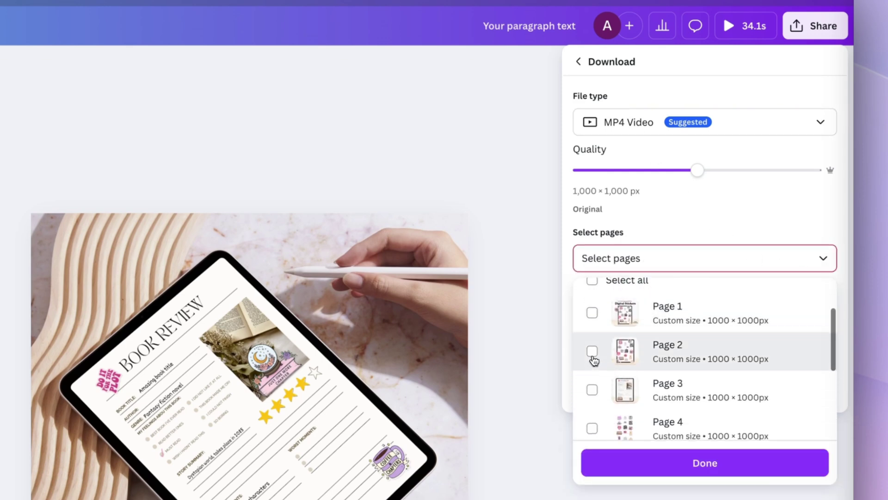
click(592, 351)
click(592, 389)
scroll(594, 398, down, 1)
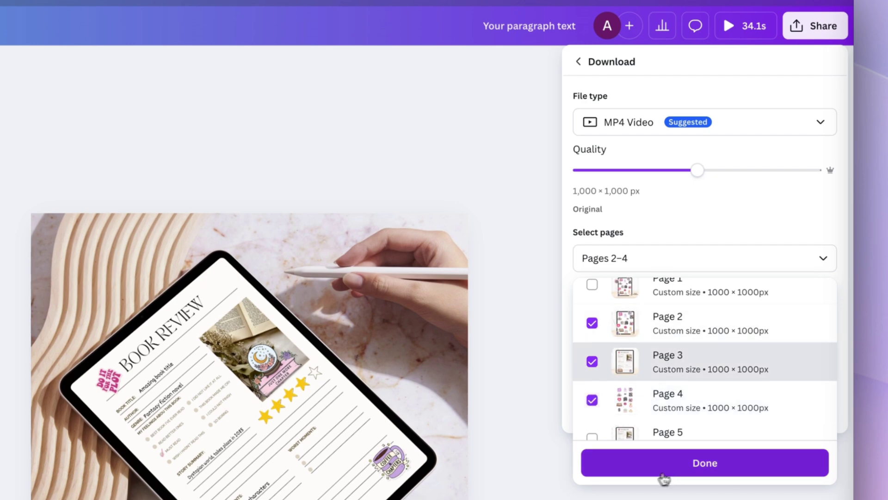
click(665, 470)
click(707, 364)
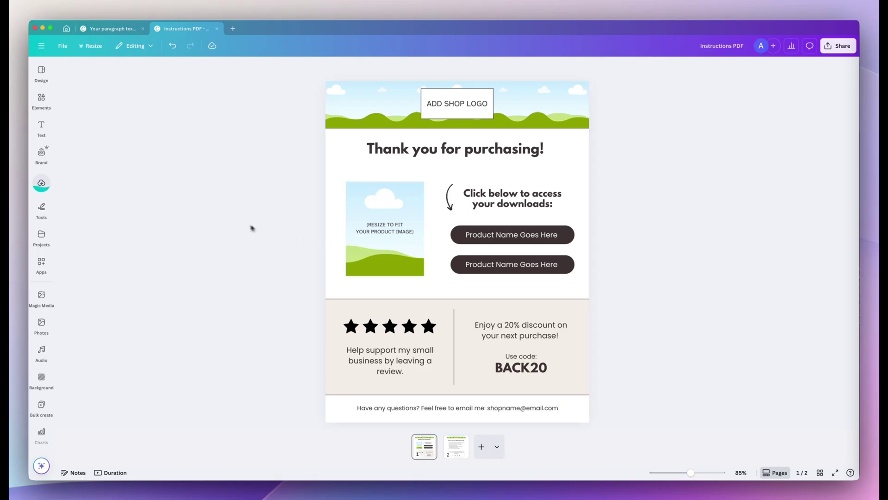
Place the Digital Stickers mockup from Uploads into the left product image frame of the thank-you page.
click(41, 184)
click(74, 174)
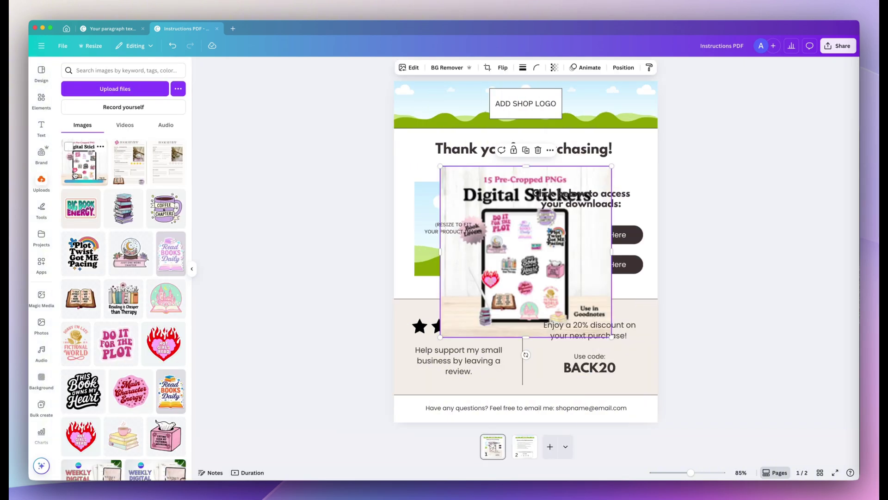
click(235, 162)
drag(452, 261, 509, 234)
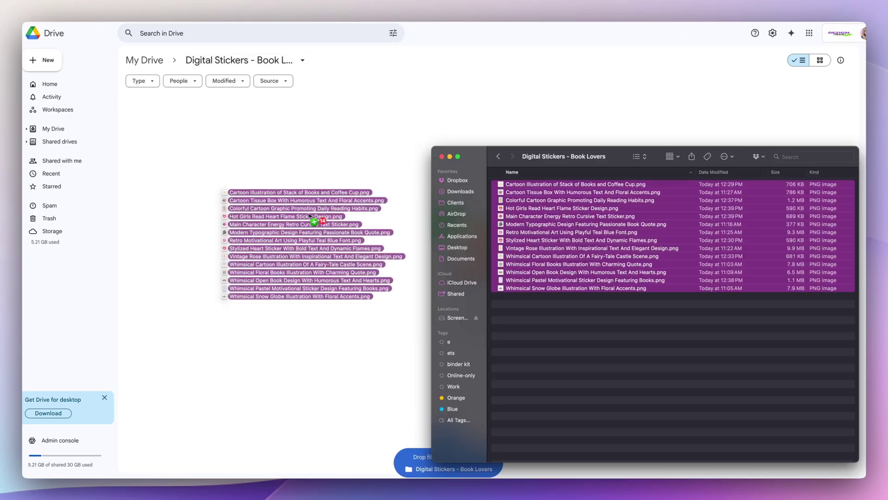
Upload the sticker PNGs to Digital Stickers - Book Lovers, share it as anyone-with-link viewer, and copy the link.
drag(307, 218, 315, 215)
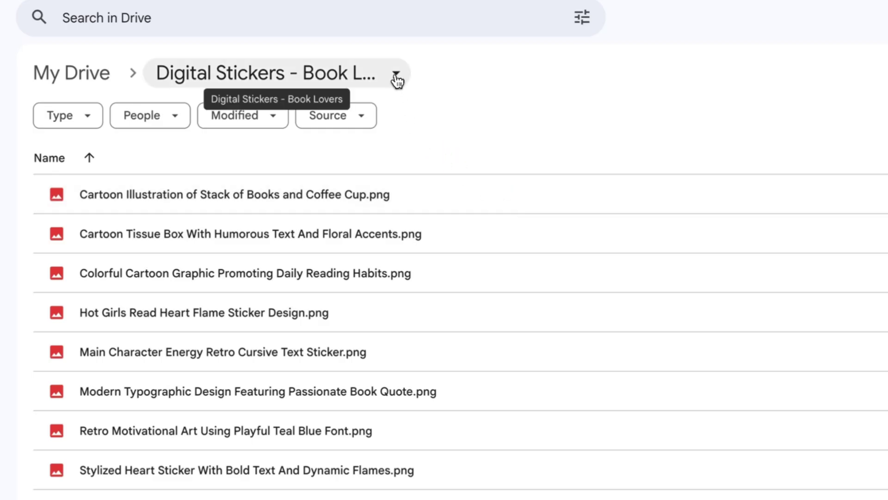
click(396, 80)
mouse_move(352, 246)
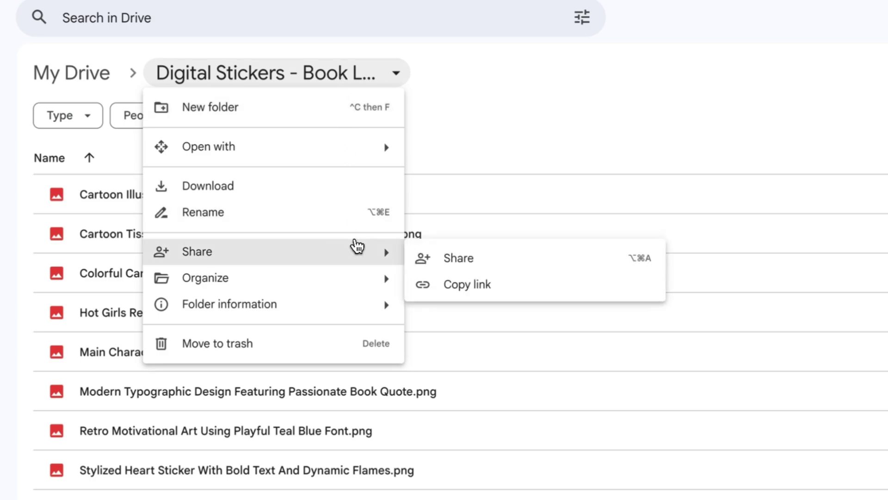
click(478, 263)
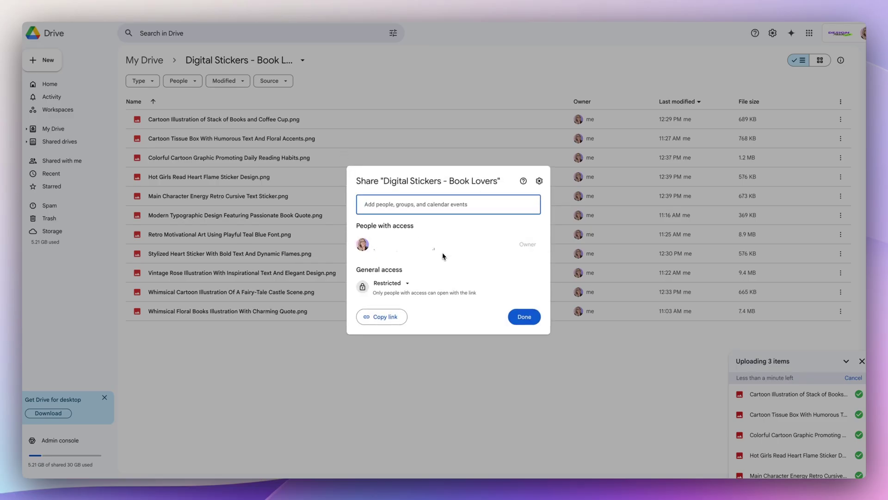
click(409, 284)
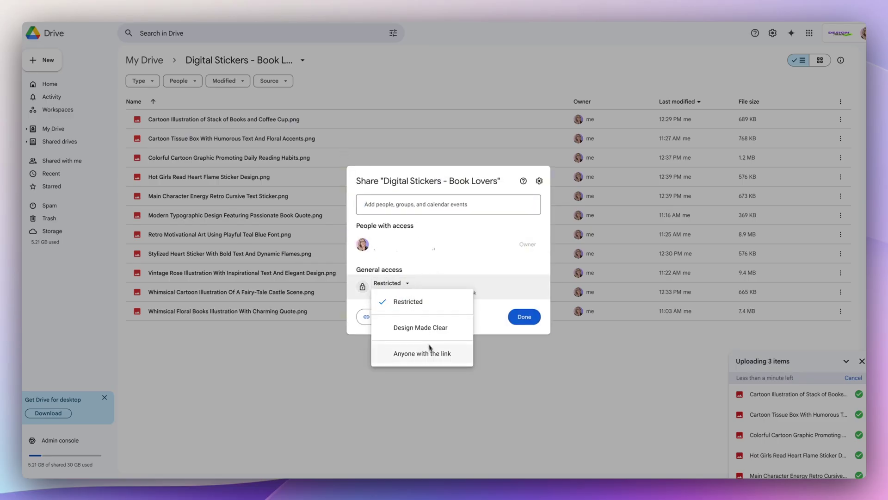
click(398, 350)
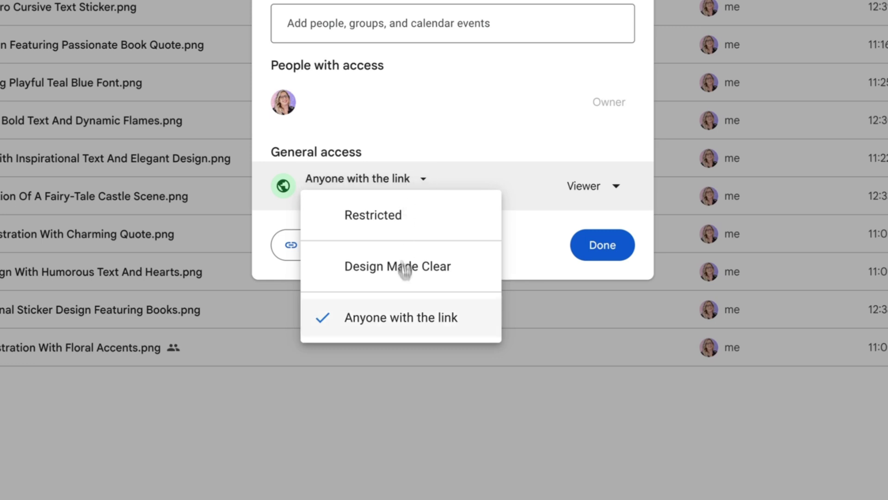
click(369, 315)
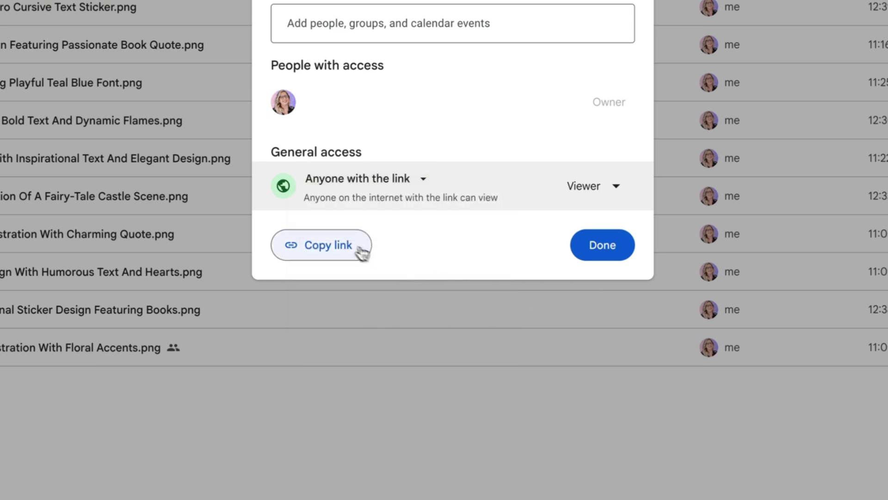
click(333, 247)
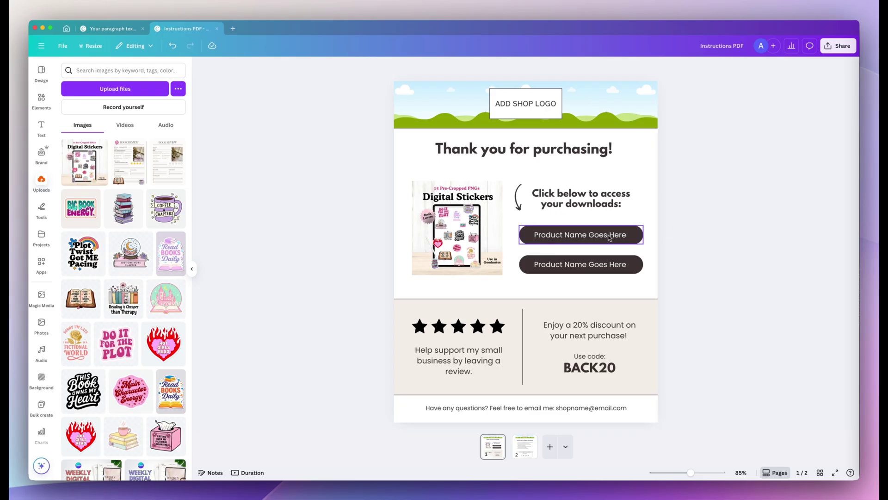
Relabel the button '15 Digital Stickers', link it to the Drive folder URL, and shift the palm header photo.
double_click(604, 235)
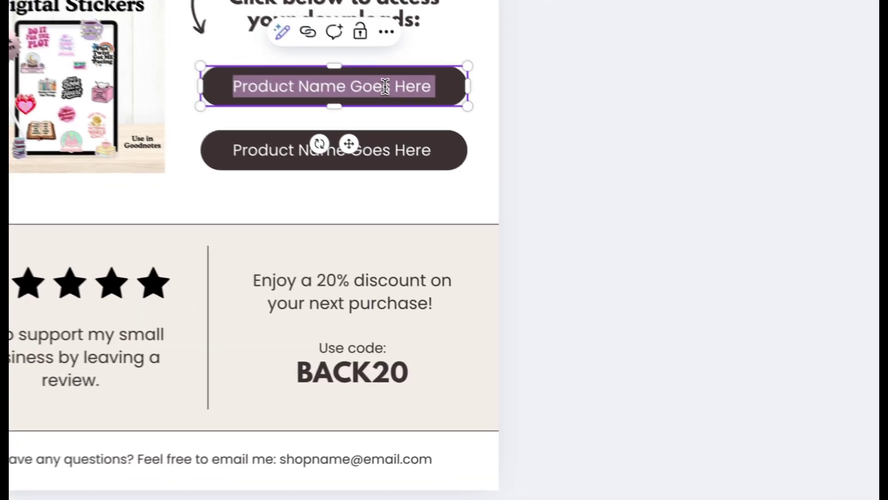
text(15 Digital Stickers)
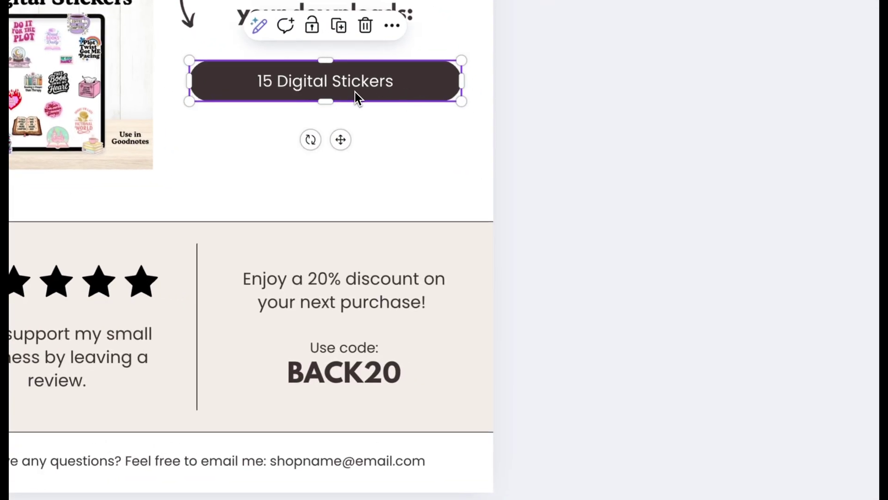
right_click(356, 96)
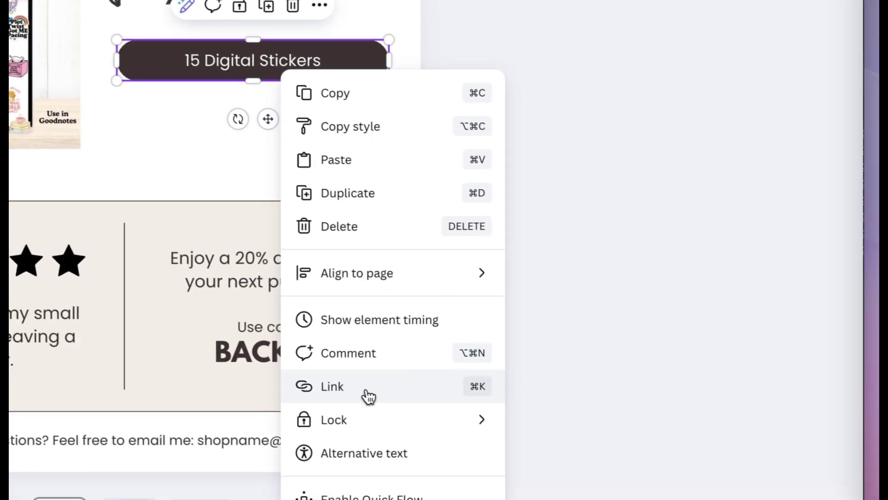
click(439, 408)
key(super+v)
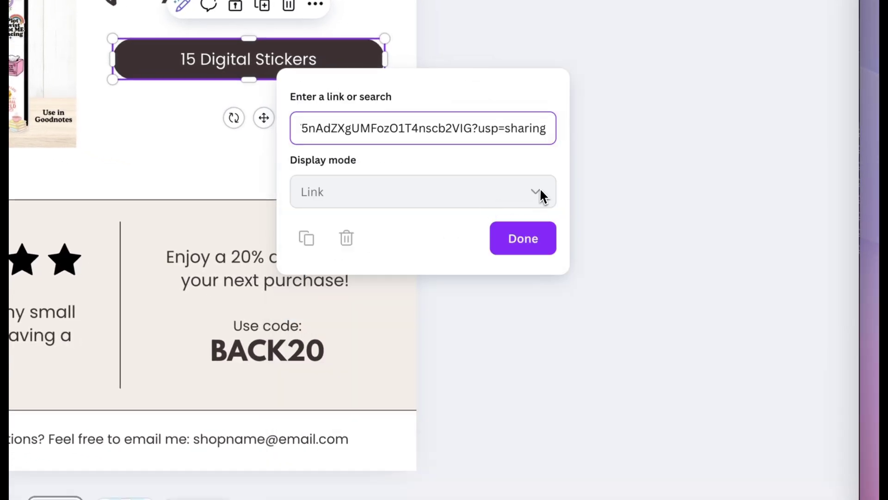
click(531, 248)
click(494, 199)
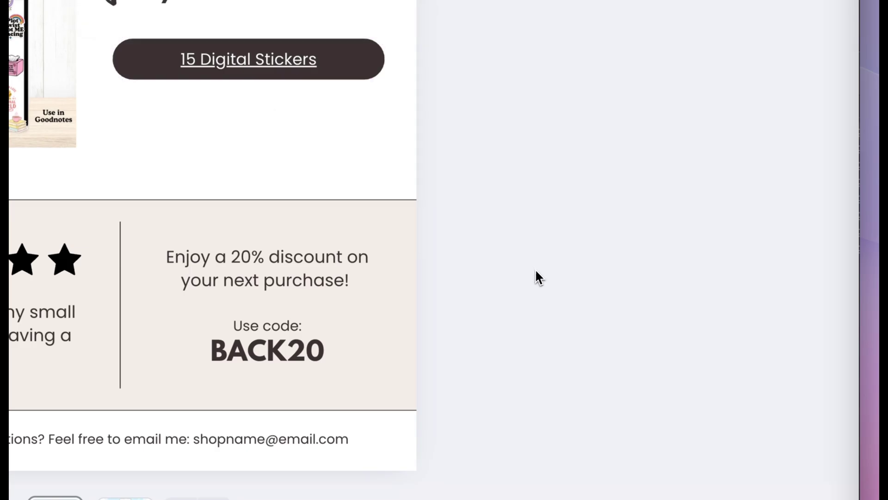
double_click(483, 139)
drag(483, 139, 497, 33)
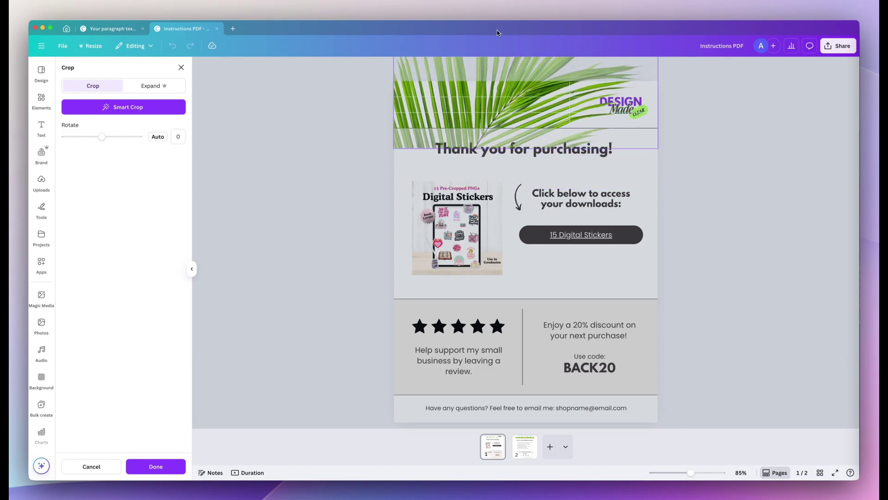
Apply the palm header crop and look over the contact line and page 2.
click(738, 216)
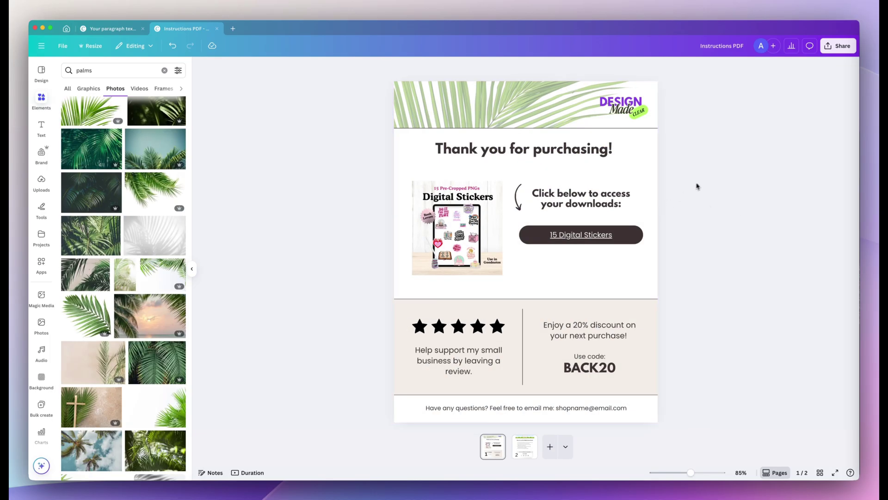
click(608, 410)
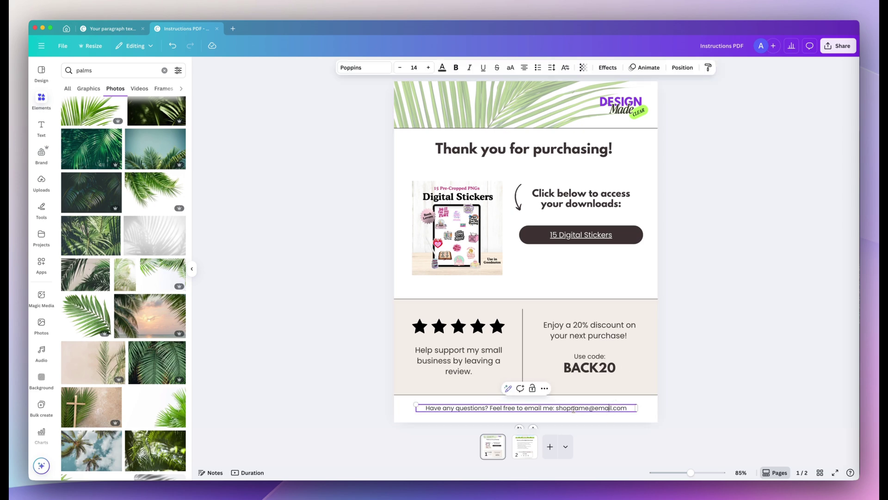
click(681, 376)
click(524, 446)
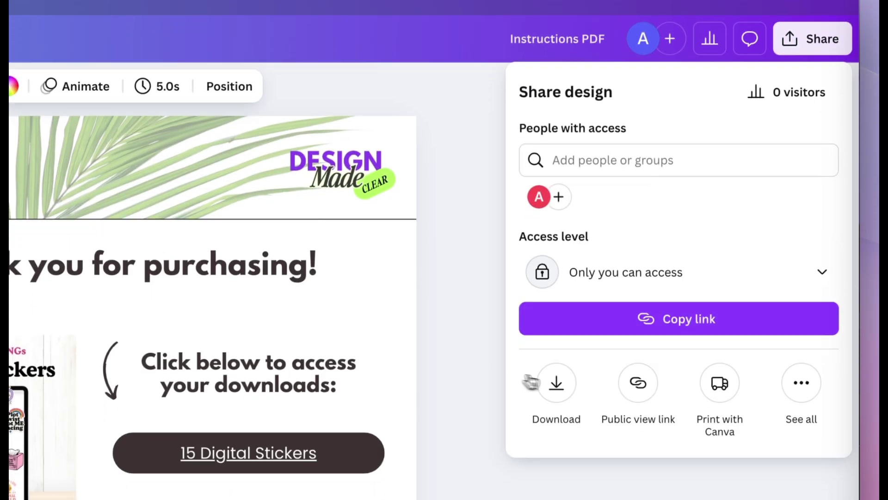
Download the Instructions design as a PDF Standard file.
click(559, 386)
click(664, 155)
click(652, 285)
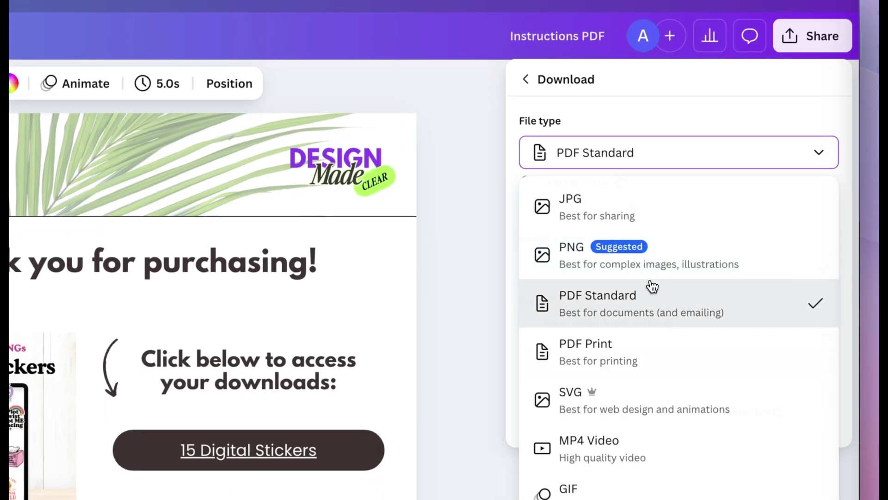
click(701, 368)
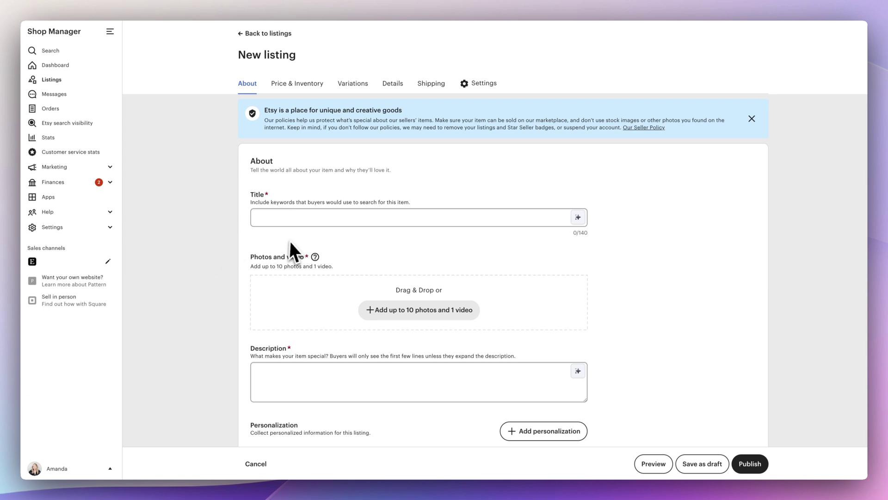
Check competitor sticker titles for keywords like 'GoodNotes Stickers', then start the title with 'Digital Books'.
scroll(288, 219, down, 4)
scroll(291, 220, up, 4)
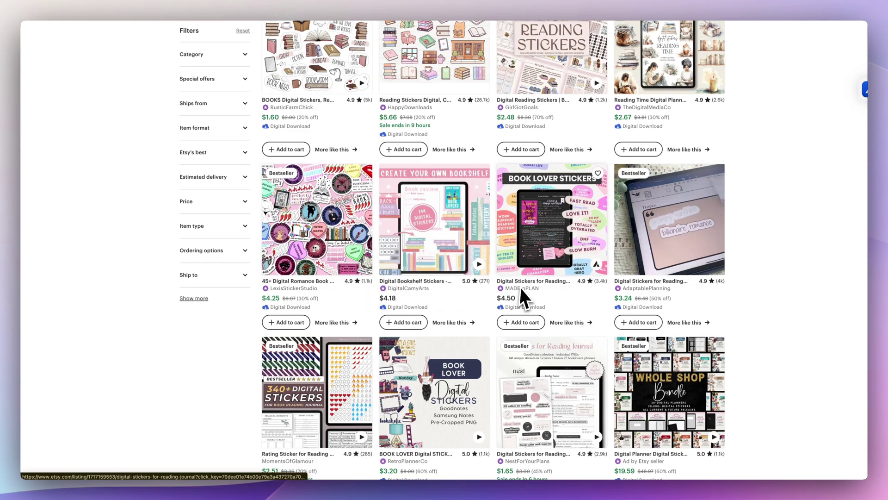
scroll(558, 292, down, 3)
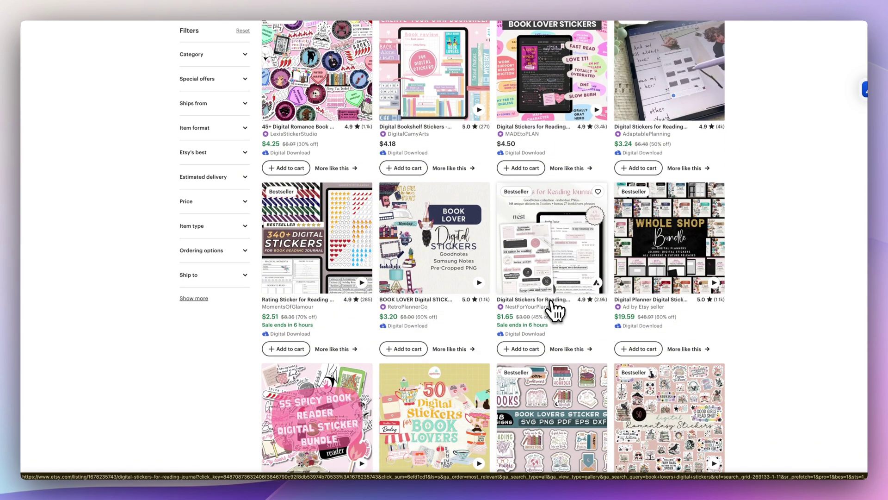
click(551, 301)
drag(549, 147, 584, 148)
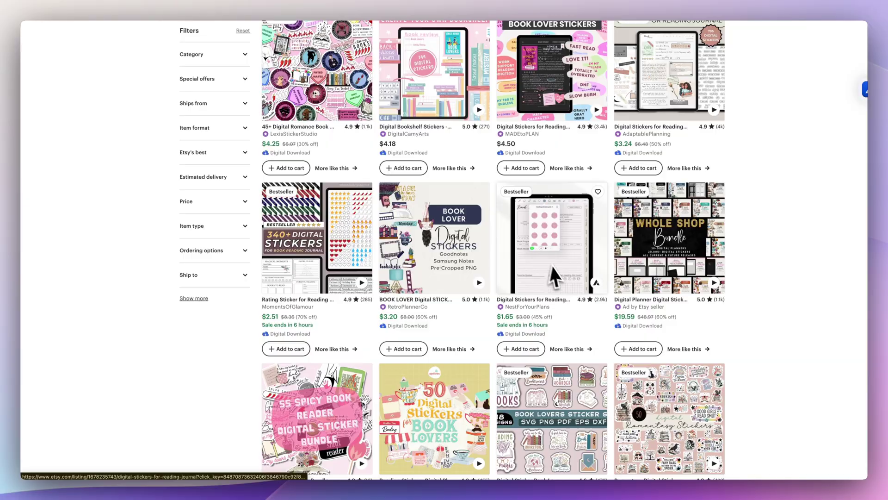
scroll(558, 268, down, 5)
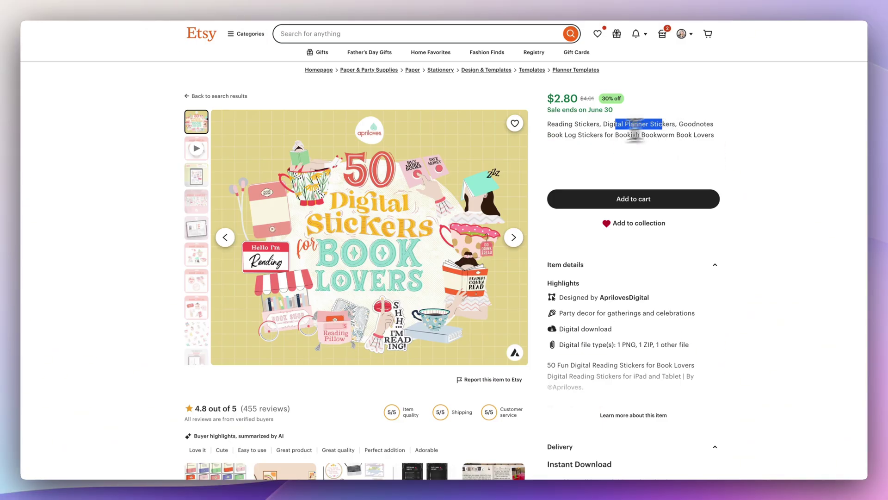
double_click(571, 135)
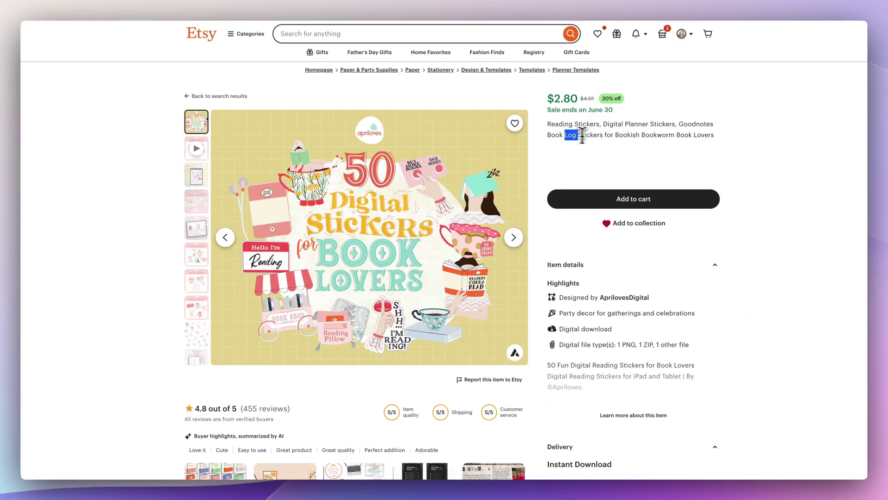
text(Di)
text(gital Boo)
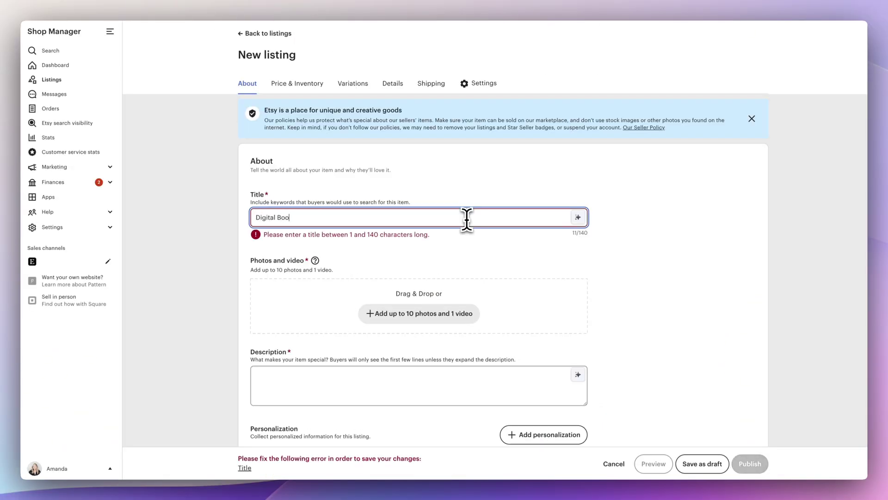
text(ks)
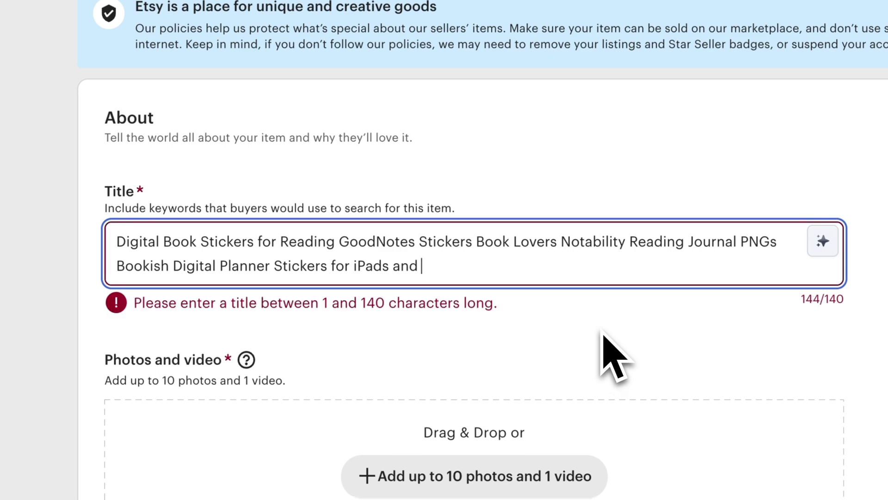
Trim the title under 140 characters, upload the mockups, and make Digital Stickers the primary photo.
key(BackSpace)
key(BackSpace)
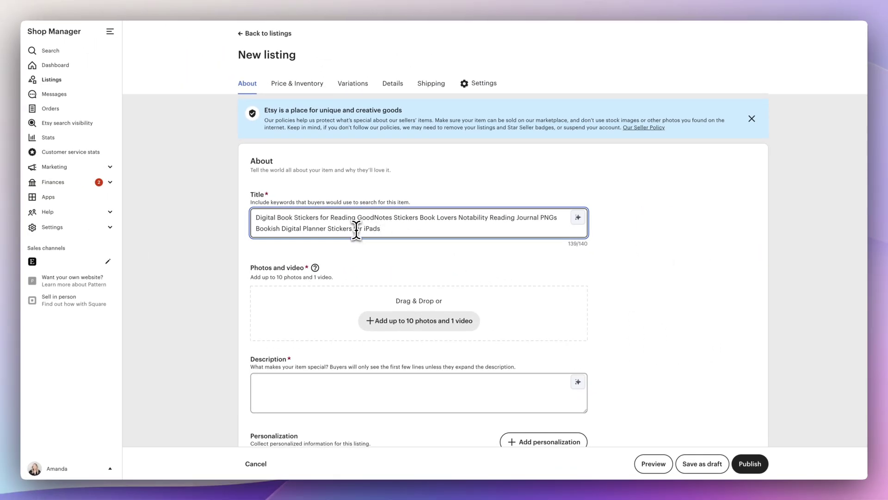
scroll(411, 257, down, 2)
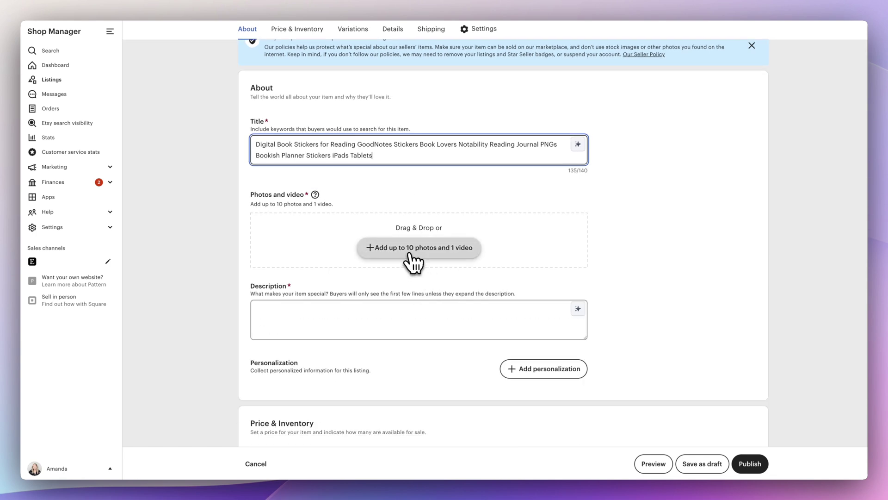
click(416, 256)
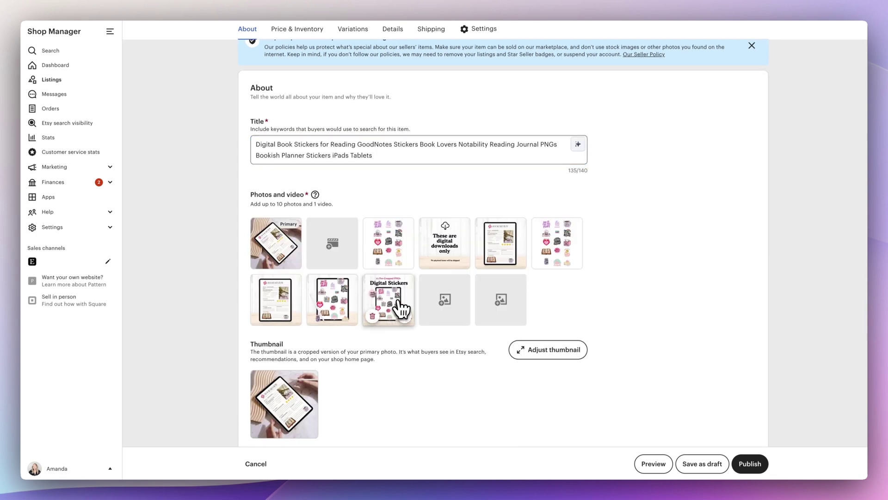
drag(396, 307, 286, 252)
drag(337, 298, 499, 259)
Move down to the Description field and begin the item description.
scroll(601, 323, down, 1)
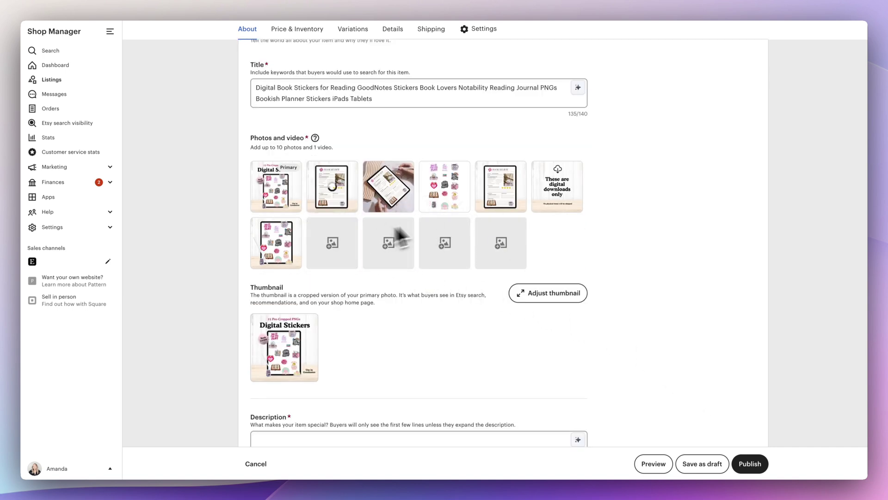
scroll(416, 194, down, 5)
click(369, 178)
Review the ChatGPT description's WHAT'S INCLUDED, USES and NOTES sections used for the listing.
text(V)
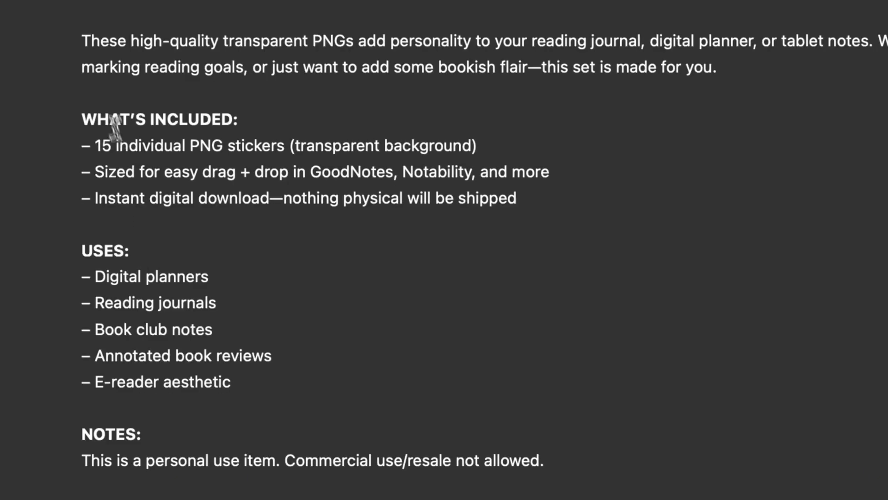
drag(82, 120, 250, 118)
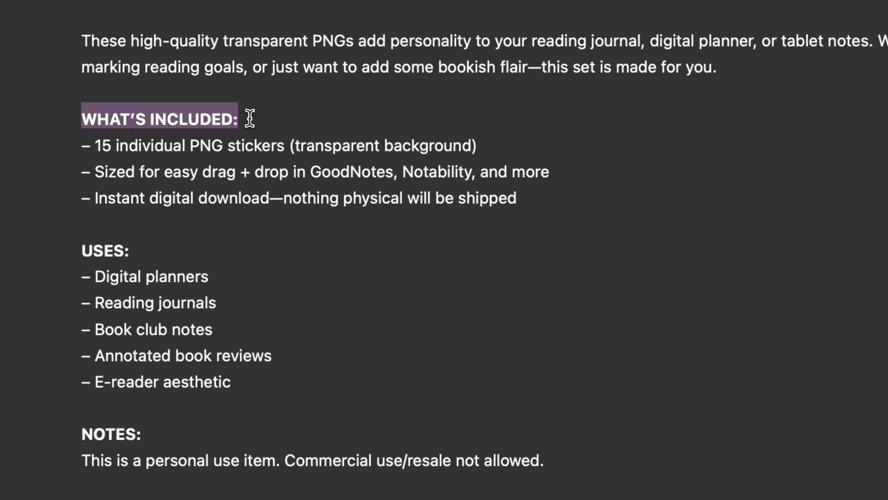
drag(87, 251, 124, 252)
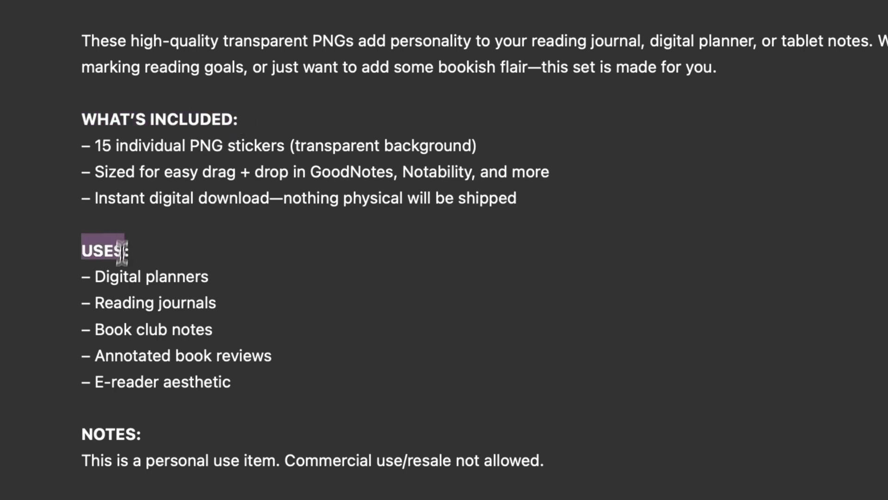
drag(86, 434, 158, 440)
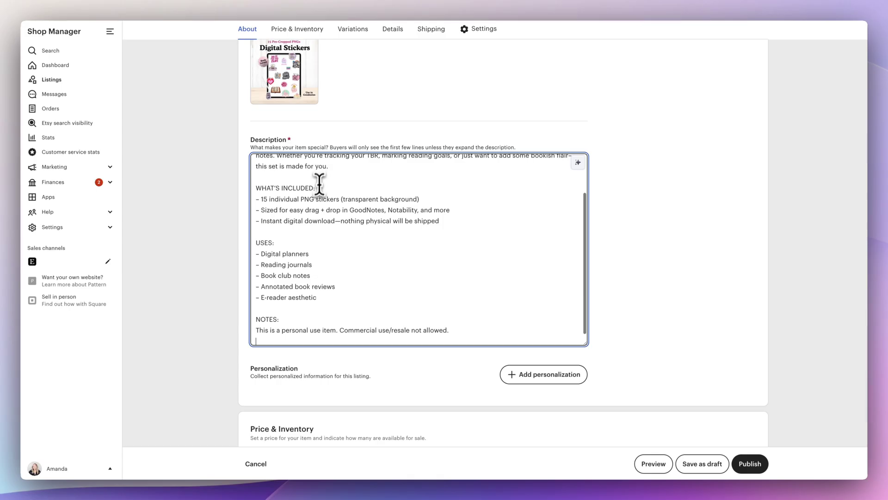
Confirm the $2.00 price and set the quantity to 999.
scroll(230, 88, up, 2)
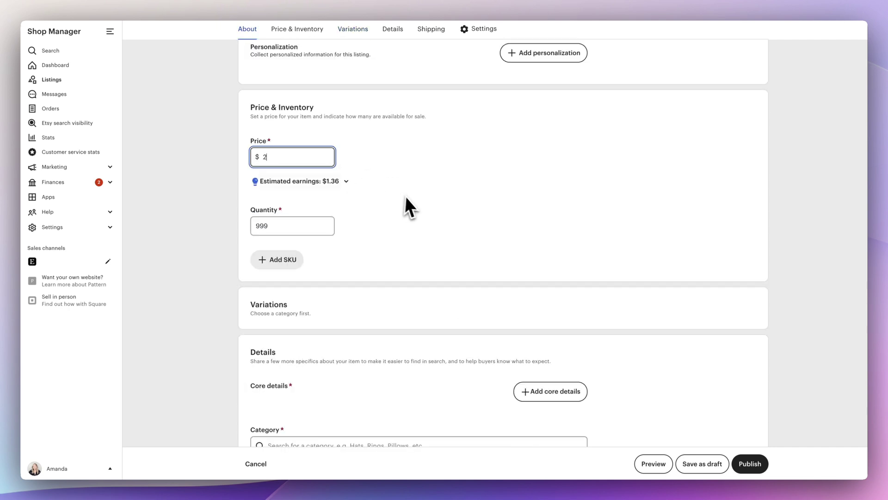
click(407, 195)
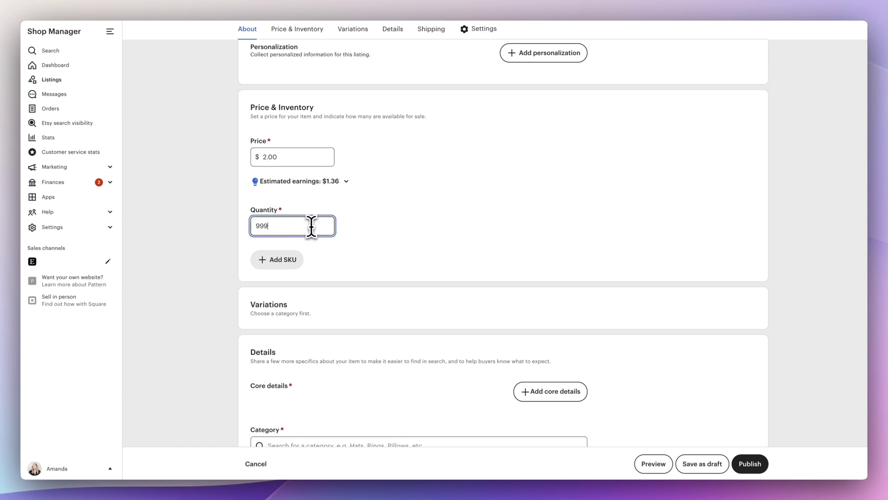
scroll(317, 252, down, 3)
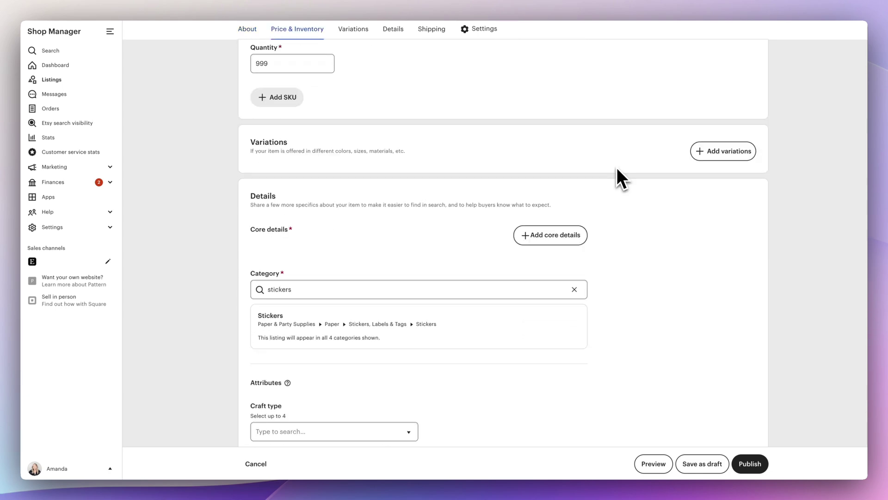
scroll(579, 188, down, 2)
Answer core details: digital files, made by me, finished product, 2020 - 2025, made with an AI generator.
click(578, 190)
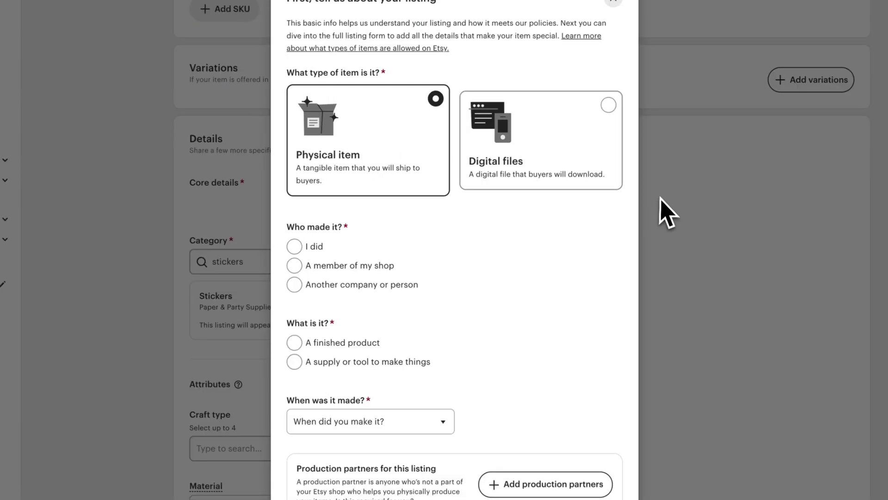
click(602, 136)
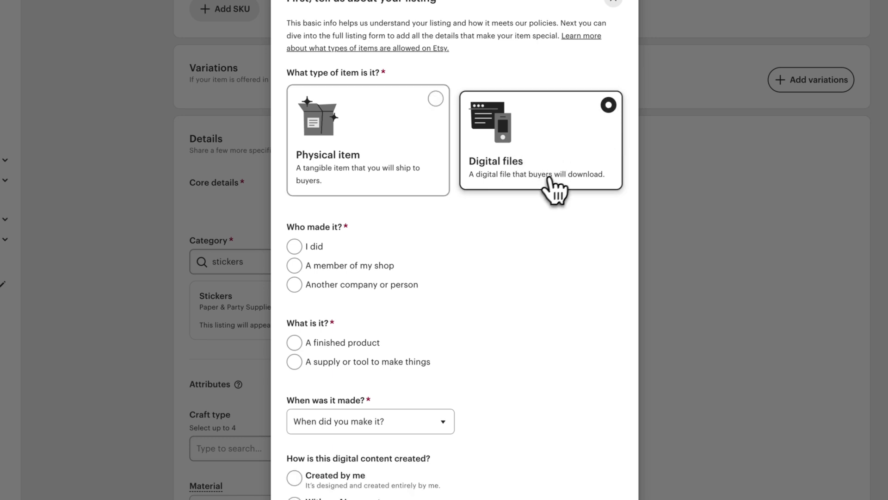
scroll(311, 257, down, 3)
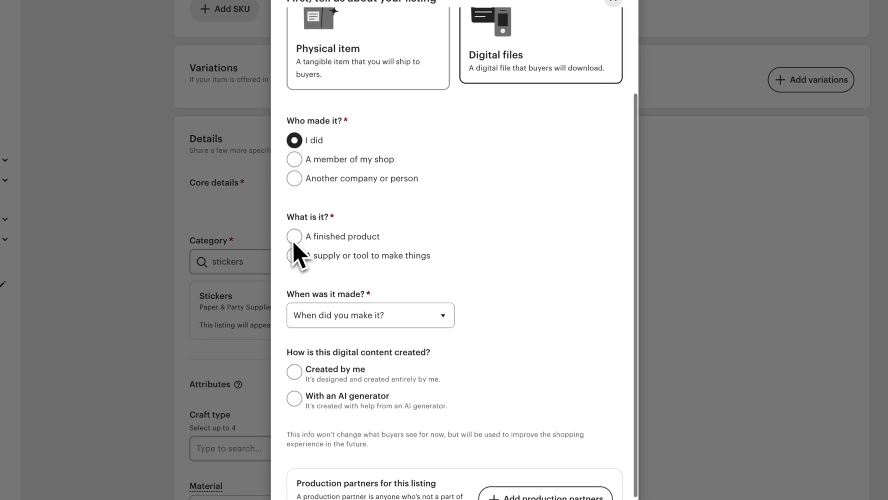
click(295, 234)
scroll(340, 300, down, 1)
click(338, 301)
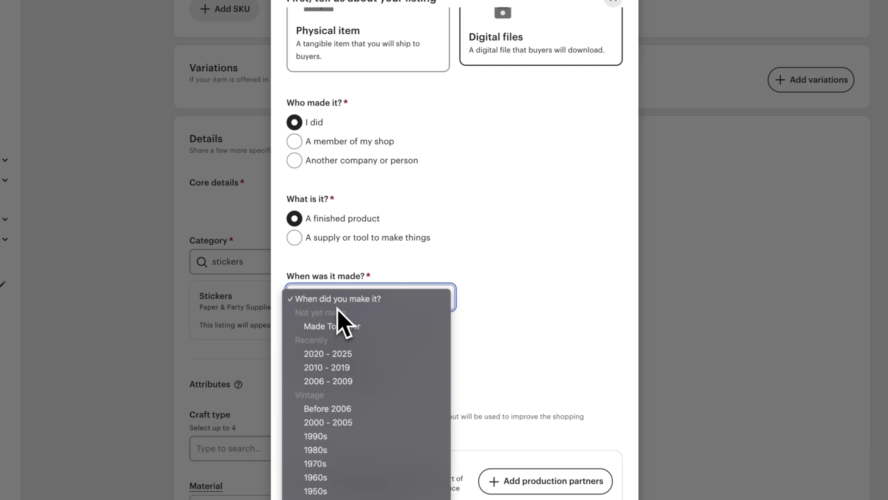
click(337, 352)
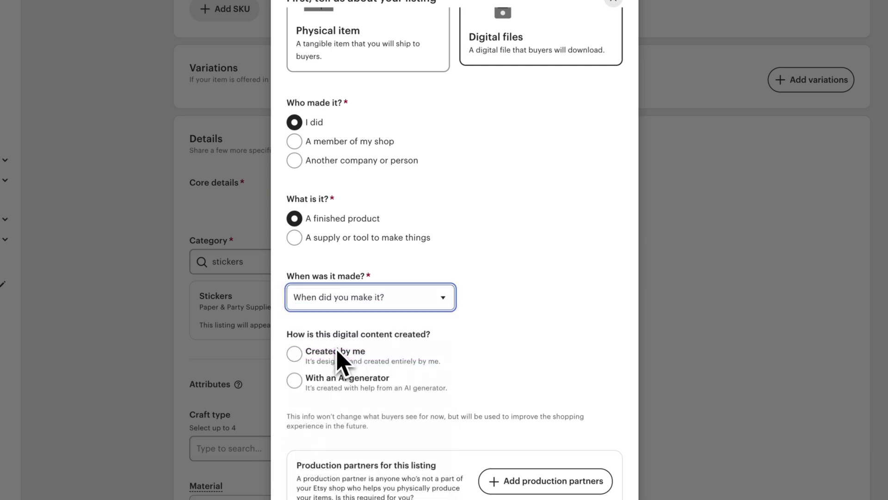
click(317, 385)
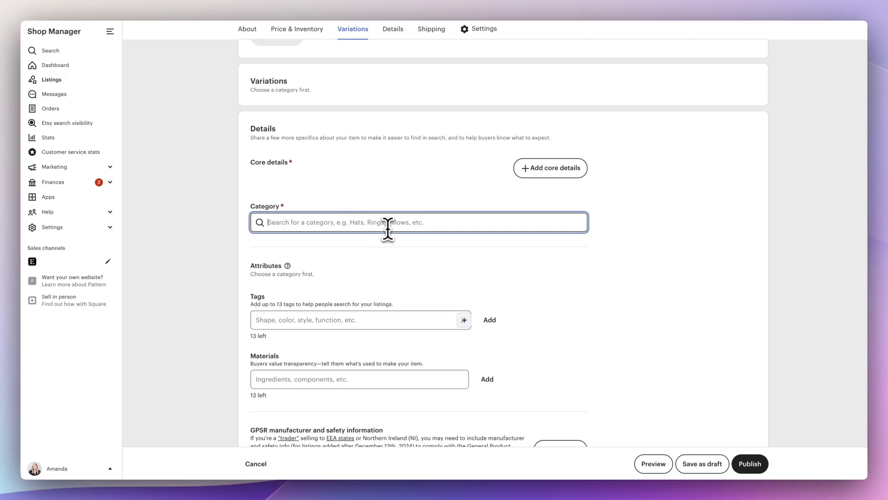
Set the category to Stickers and add the booktok, digital planner and notability tags.
text(stickres)
key(ctrl+a)
text(s)
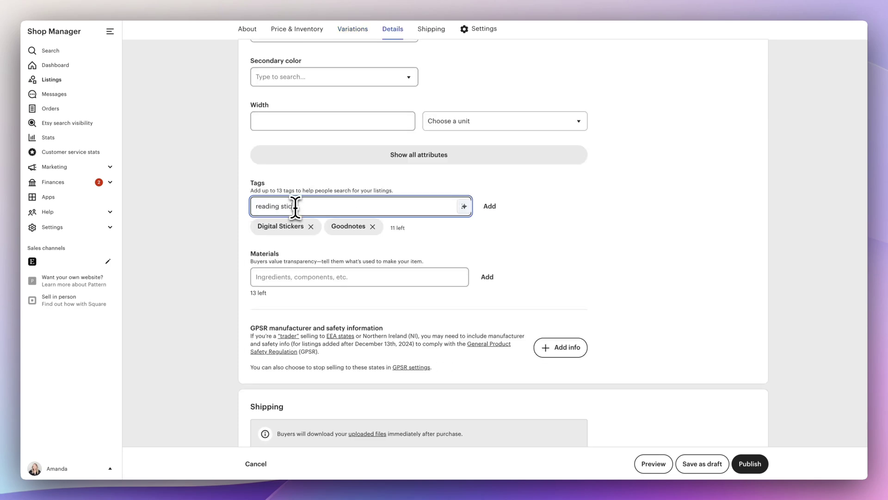
text(kers book lovers booktok)
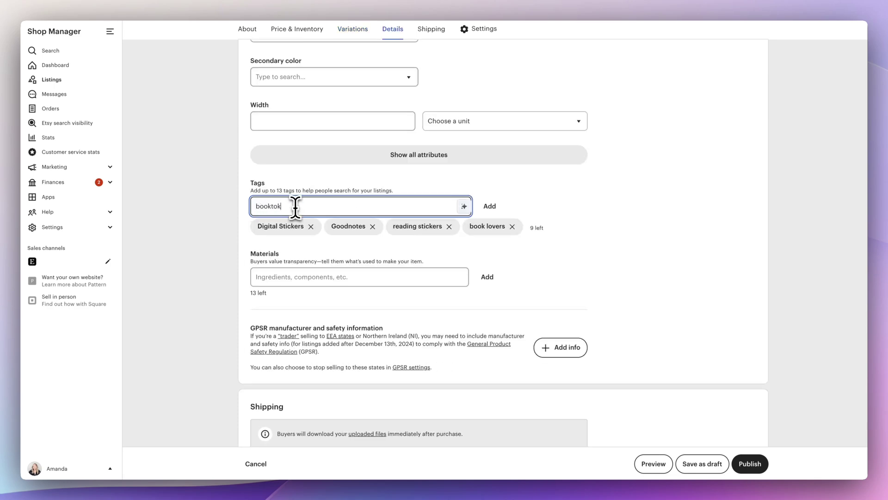
key(Return)
text(digital planner)
key(Return)
text(notability)
key(Return)
Add the ipad stickers, PNG and planner stickers tags.
text(ipad)
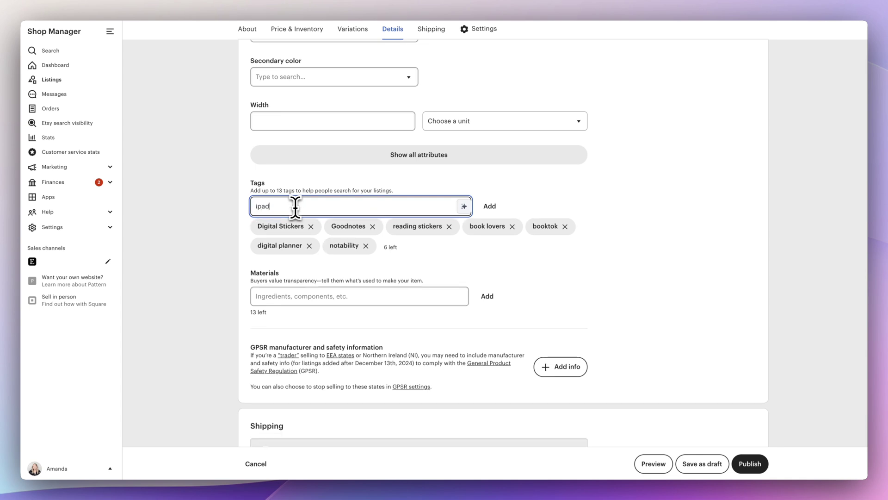
text( stickers)
key(Return)
text(PNGs)
key(Return)
key(ctrl+v)
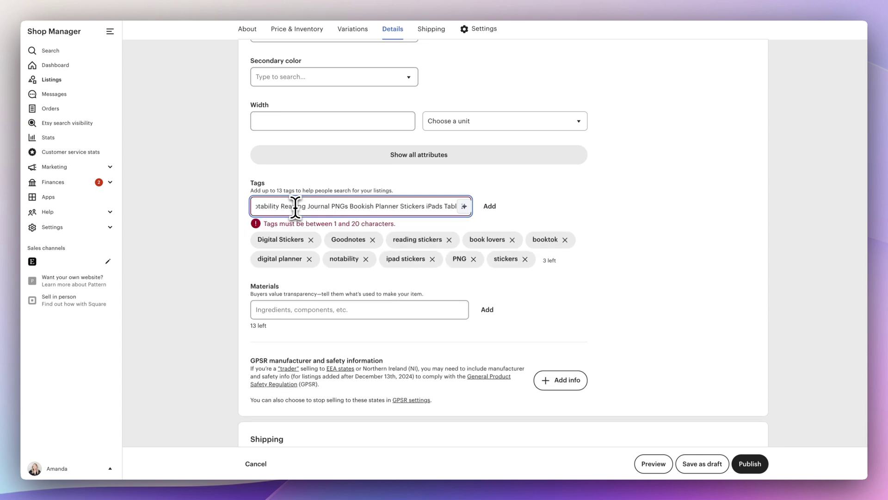
key(ctrl+a)
text(planner stickers)
key(Return)
scroll(292, 324, down, 15)
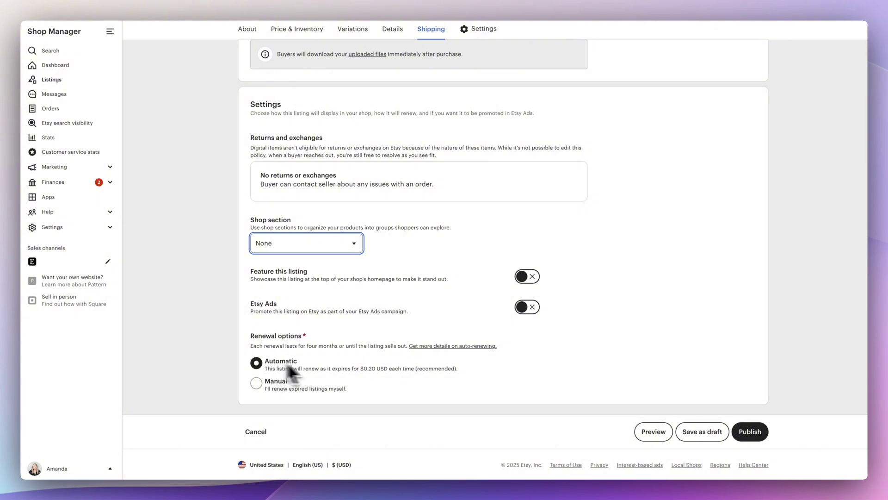
After the publish attempt errors, attach InstructionsPDF.pdf (1.84 mb) as the listing's digital file.
click(750, 437)
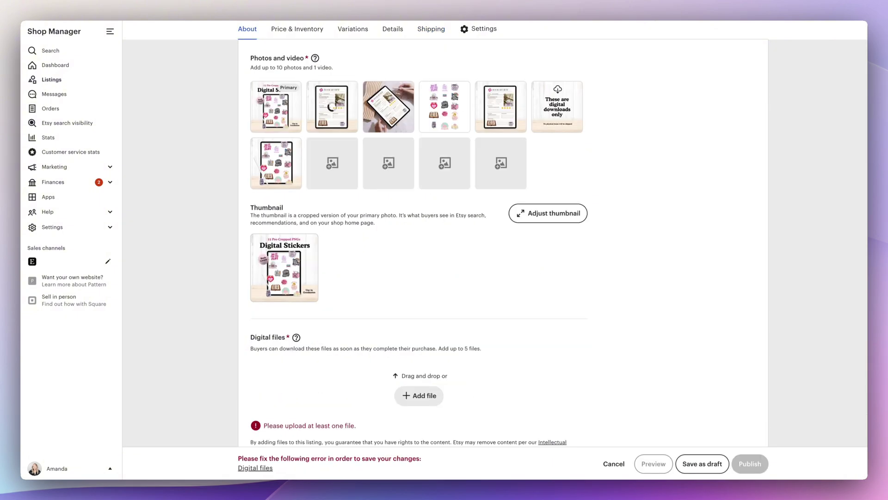
drag(878, 324, 440, 386)
drag(624, 326, 587, 370)
Show the Listing preview of the $2.00 product page.
scroll(585, 368, down, 10)
scroll(585, 368, down, 10)
click(653, 432)
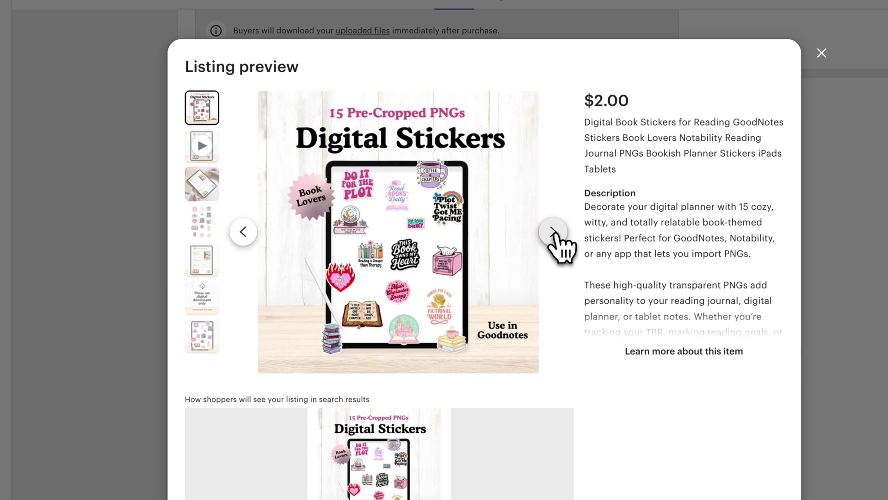
Play the listing video, expand the full item description, then close the preview.
click(554, 232)
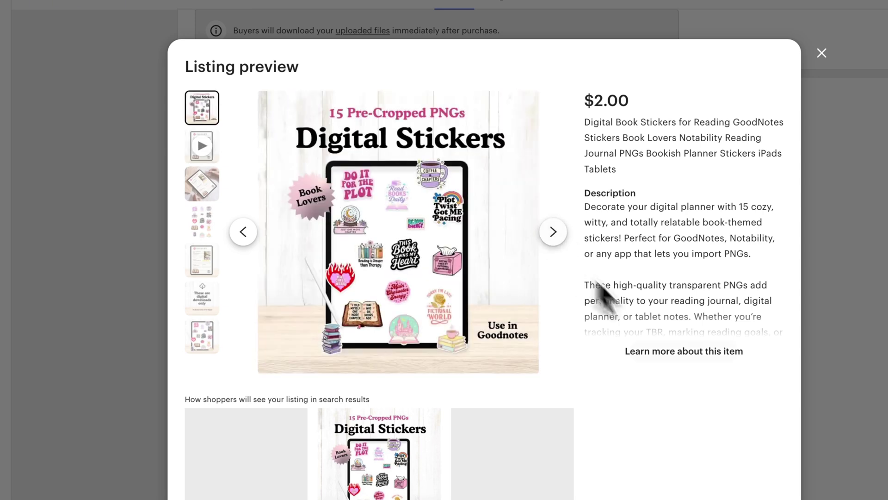
click(694, 355)
scroll(682, 333, up, 2)
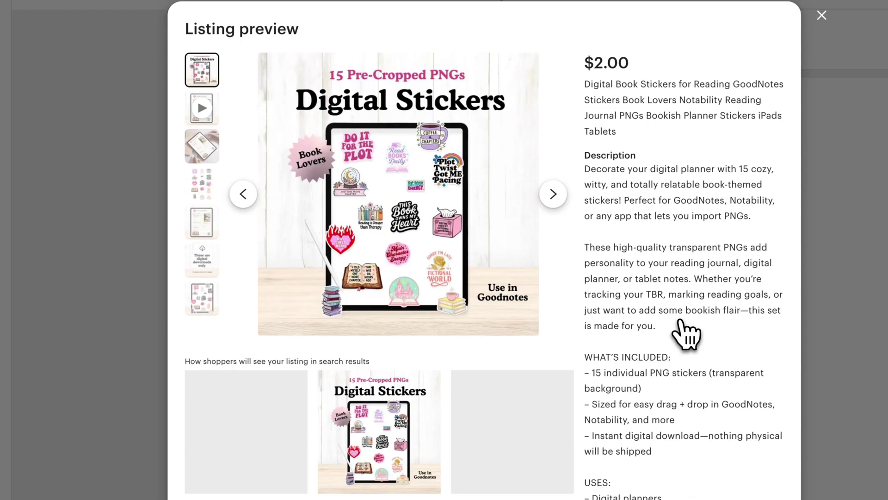
click(826, 138)
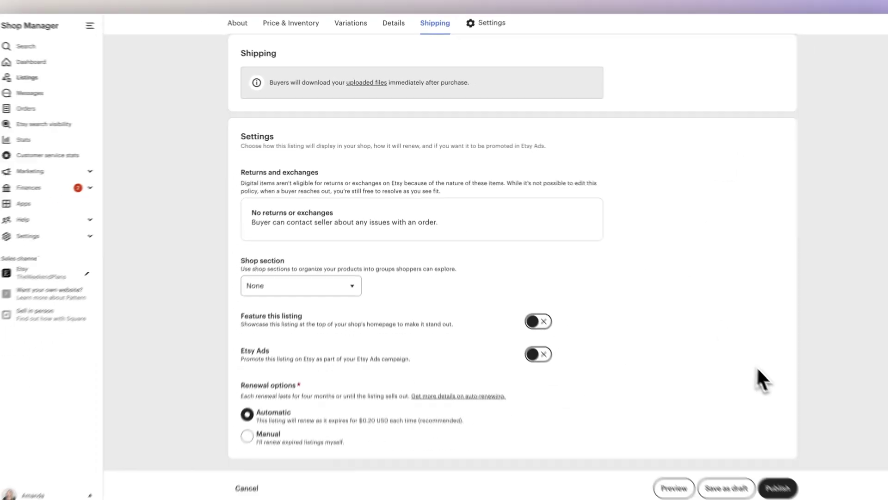